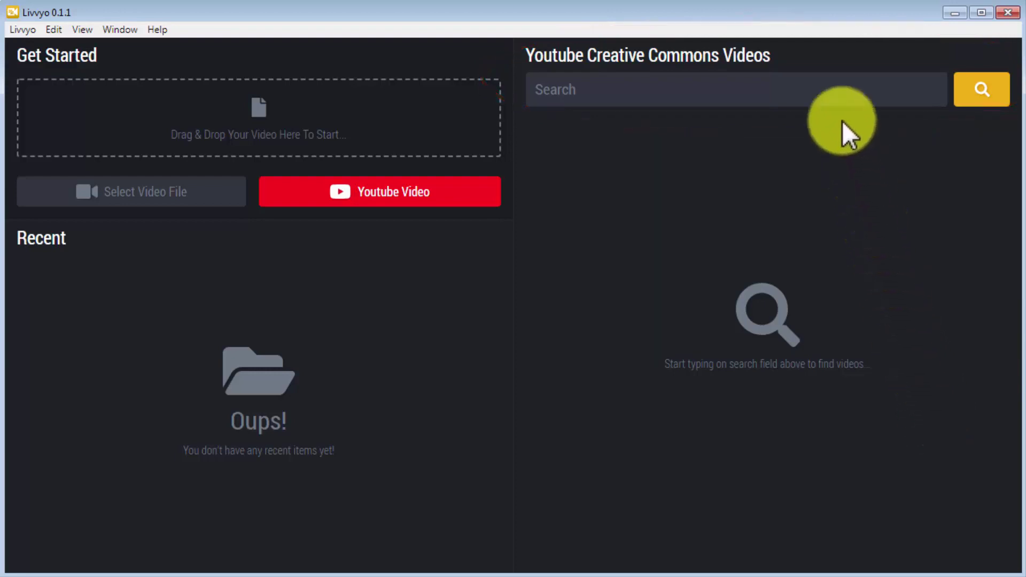
Search Livvyo's Creative Commons videos for 'affiliate marketing'.
left_click(832, 86)
type("affiliate marke")
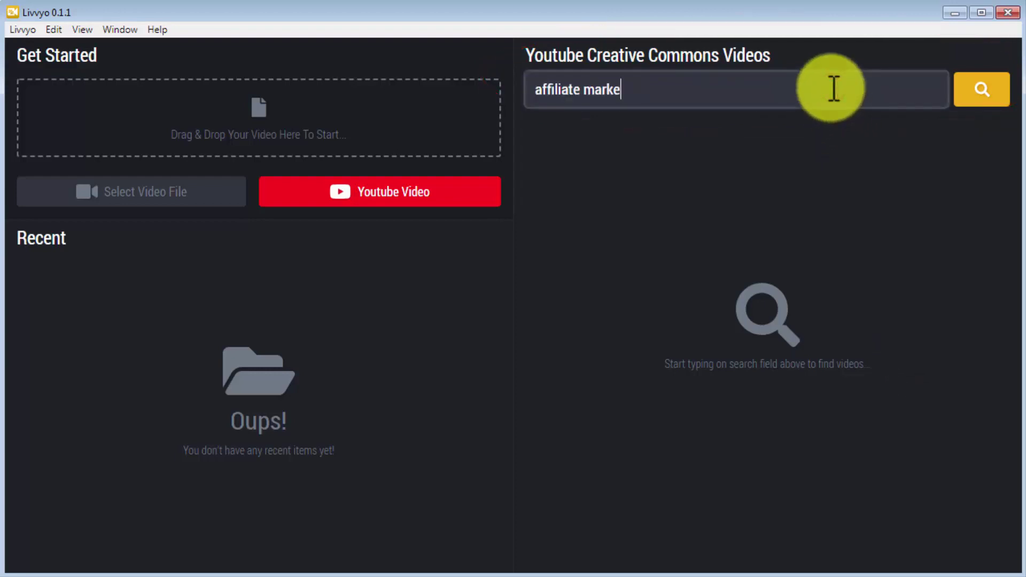
type("ting")
left_click(981, 89)
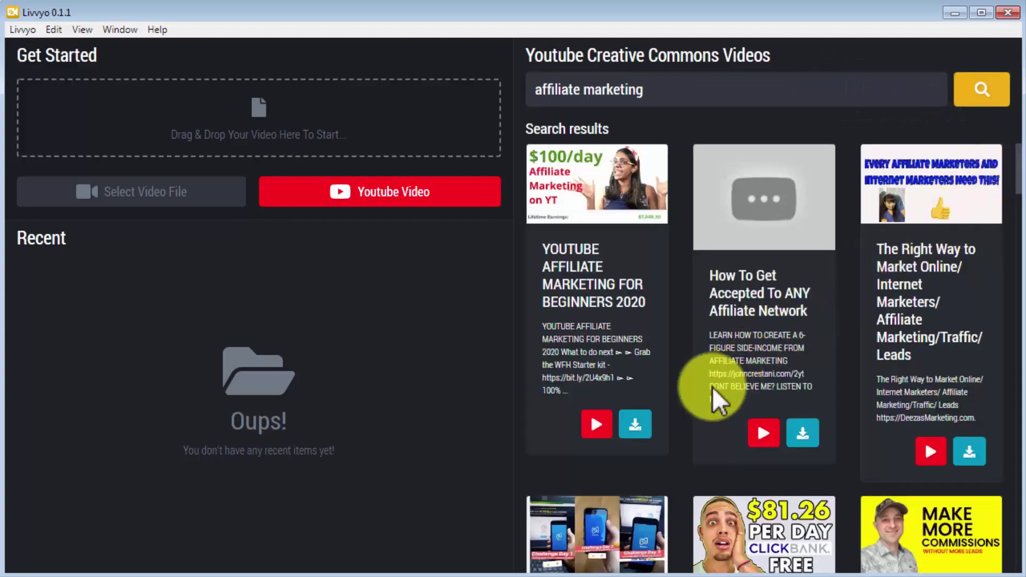
Preview the YouTube downloader from a result card and from a pasted video link, closing it each time.
left_click(644, 426)
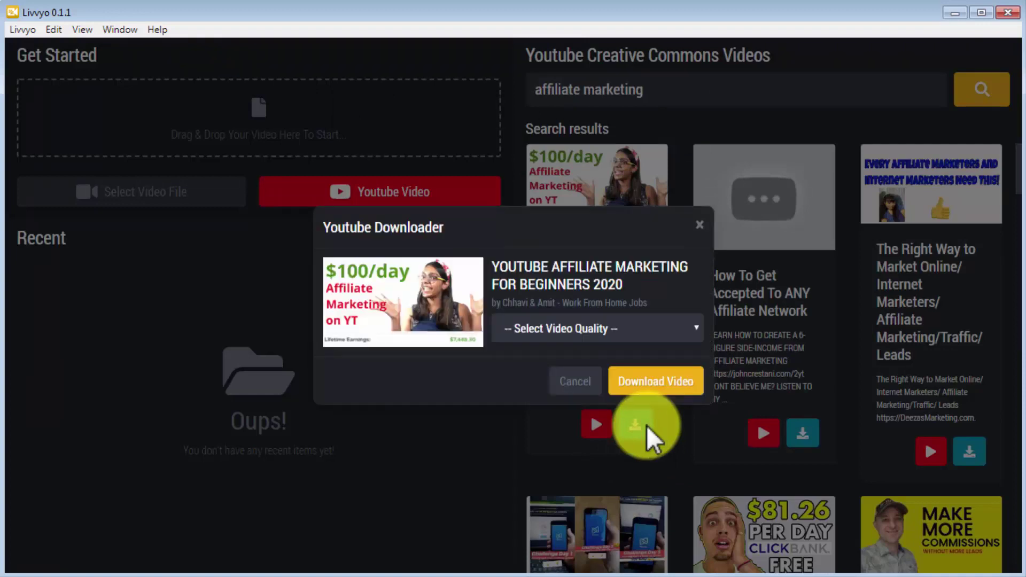
left_click(699, 225)
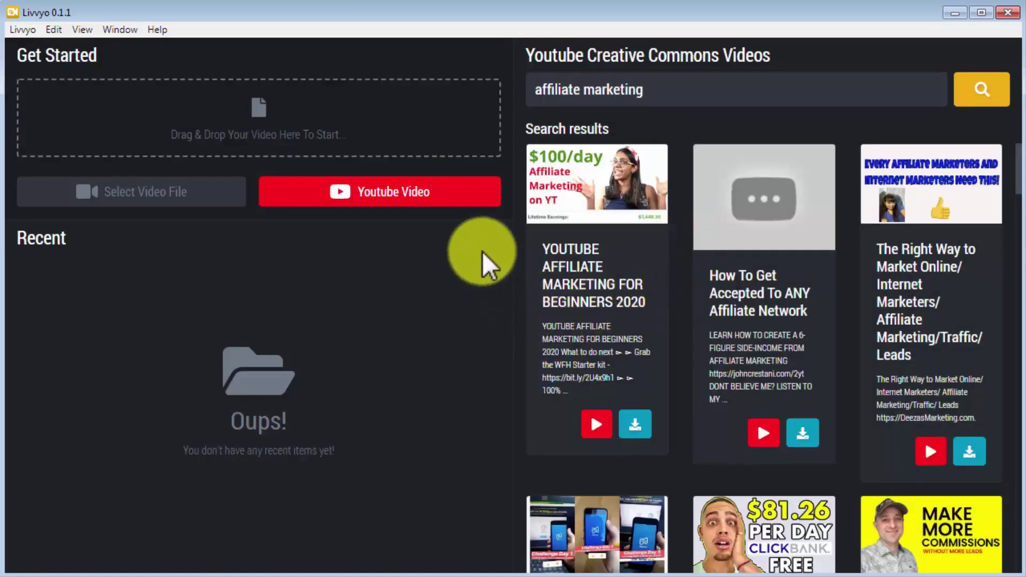
left_click(436, 196)
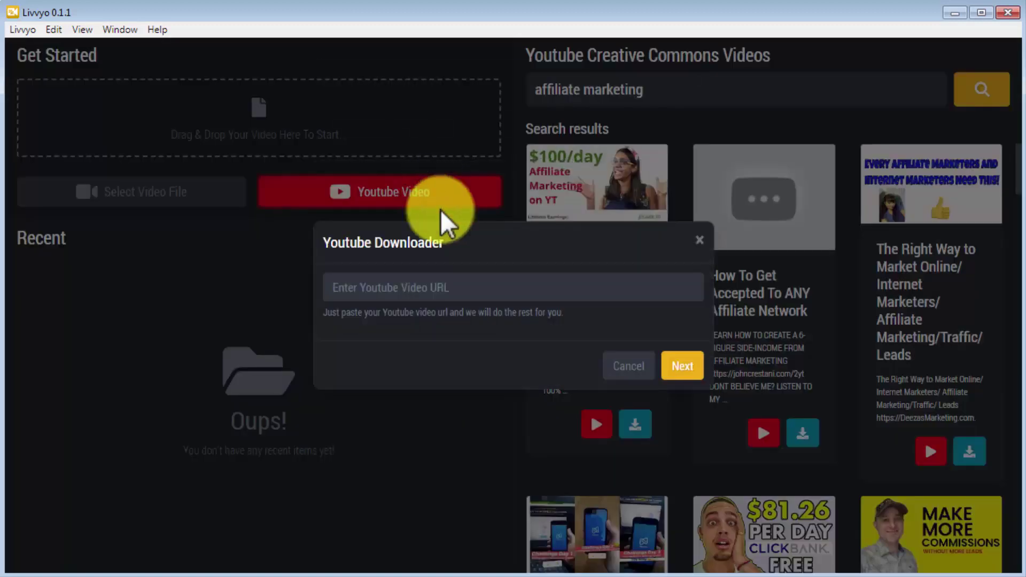
left_click(478, 284)
type("https://www.youtube.com/watch?v=EAj0ZsYcHkQ&t=541s")
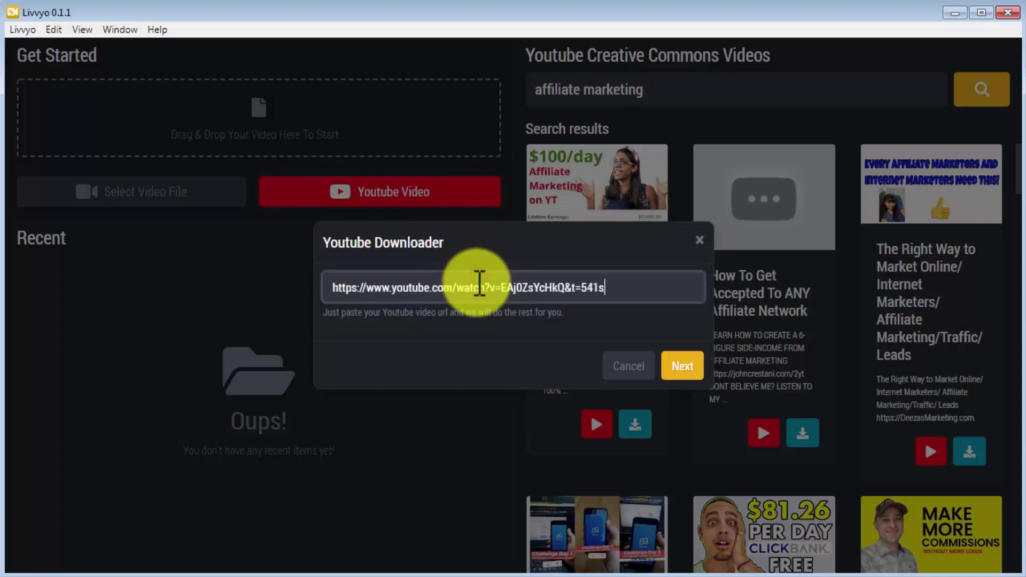
left_click(676, 373)
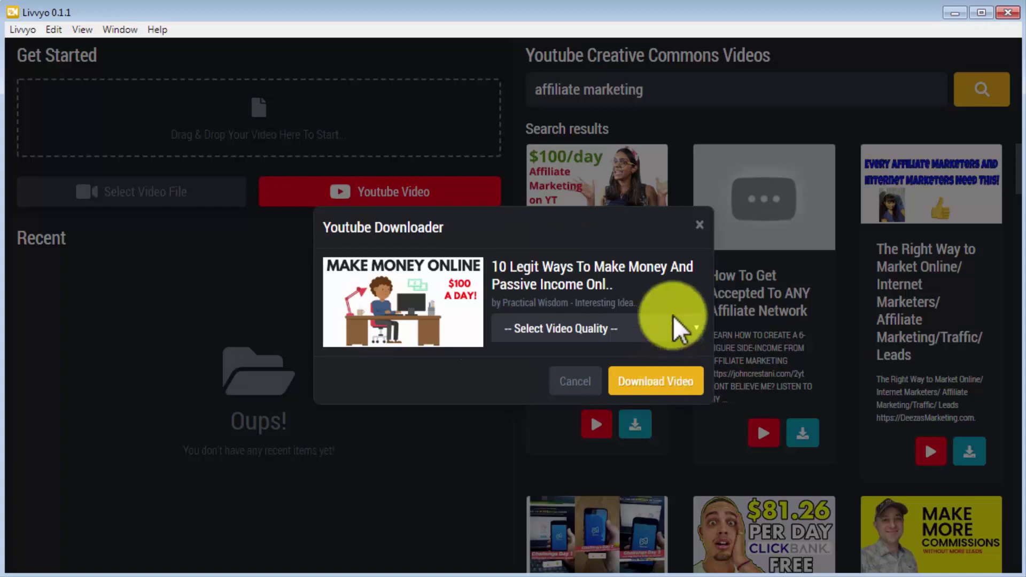
left_click(699, 225)
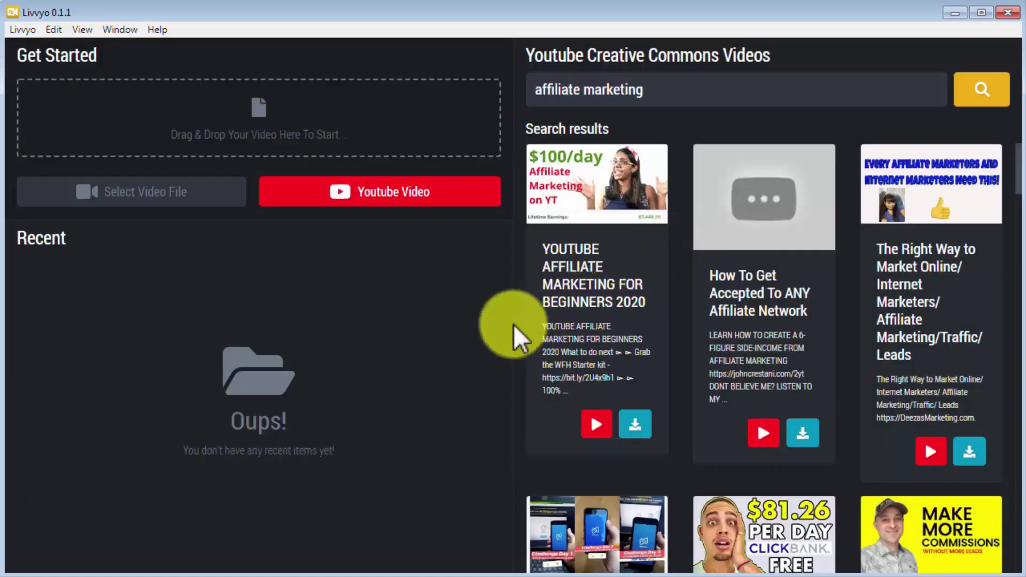
Choose the local video file 'Healthy Eating Made Easy 1.0' from the Open dialog.
left_click(201, 196)
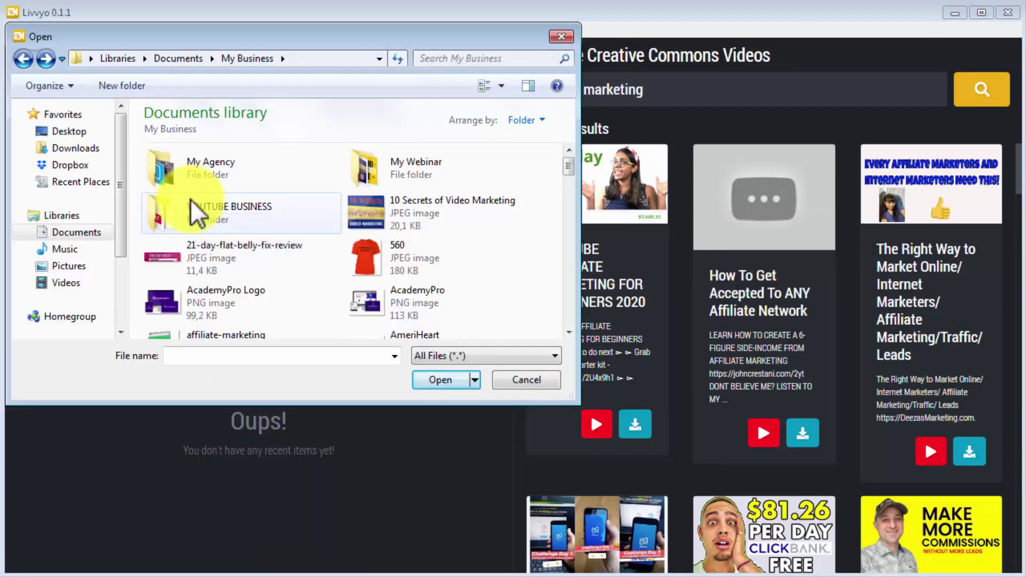
scroll(198, 214, "down", 10)
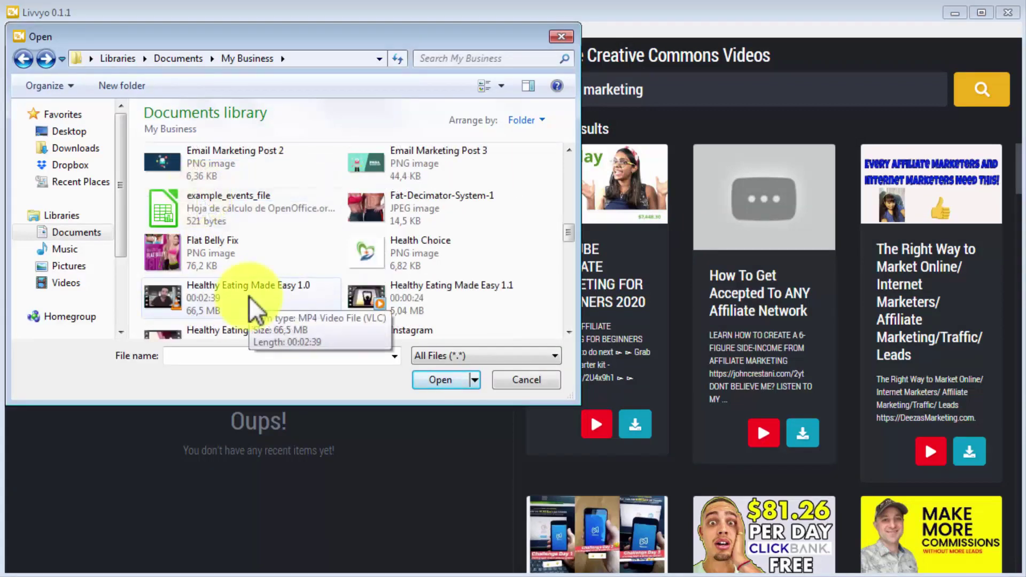
double_click(249, 298)
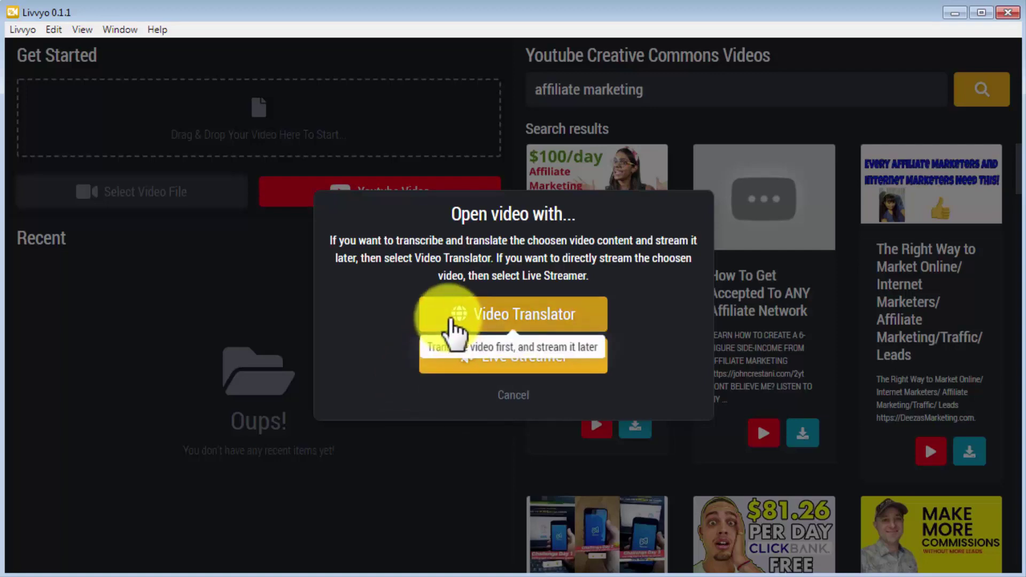
Create a Video Translator project 'Healthy Eating Made Easy' with English (United States) as video language.
left_click(453, 328)
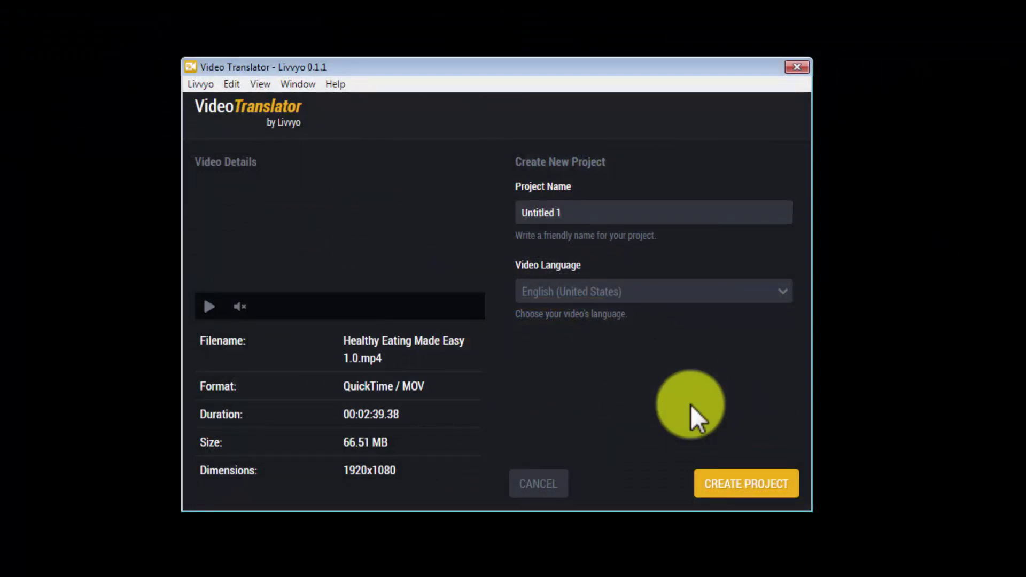
left_click(626, 213)
key("BackSpace")
key("BackSpace")
key("BackSpace")
key("BackSpace")
key("BackSpace")
key("BackSpace")
key("BackSpace")
key("BackSpace")
key("BackSpace")
key("BackSpace")
type("Healthy Eating Made Easy")
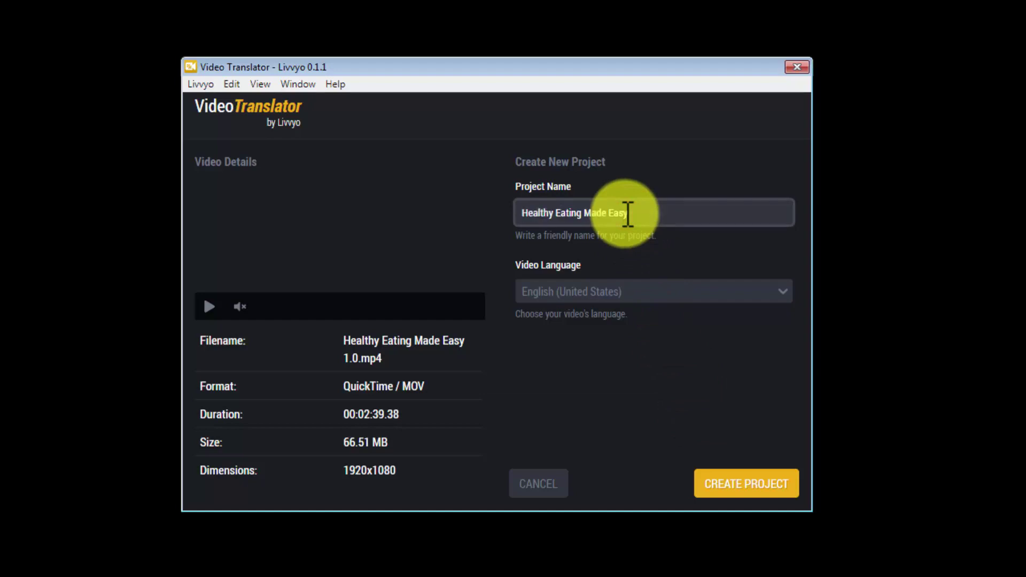
left_click(674, 289)
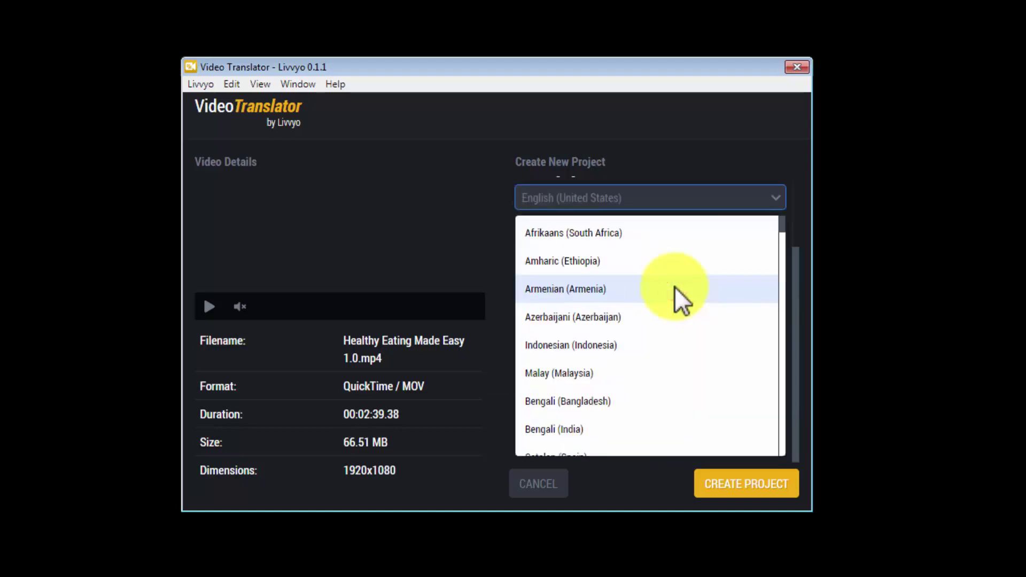
scroll(674, 287, "down", 2)
scroll(674, 286, "down", 5)
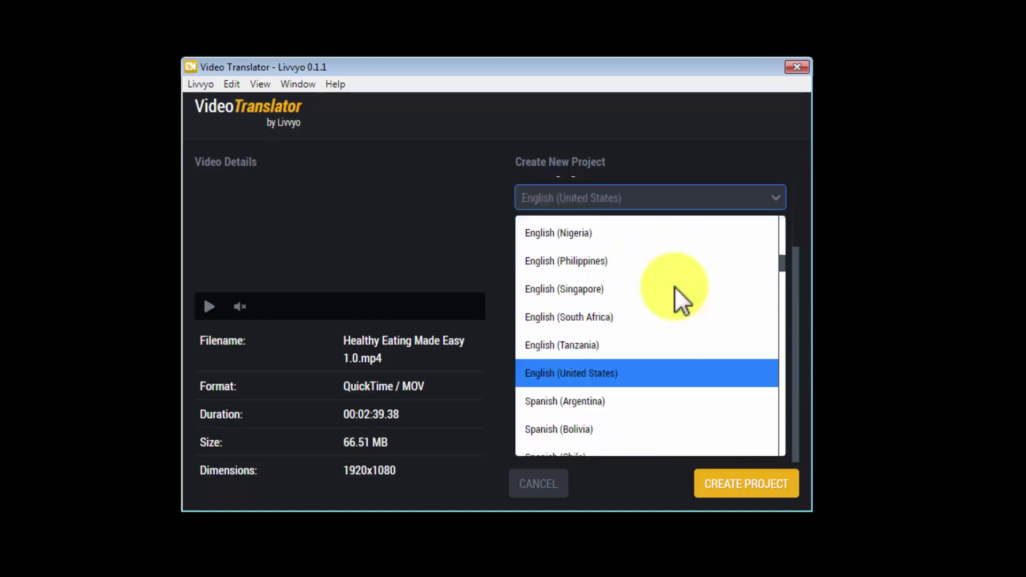
left_click(639, 364)
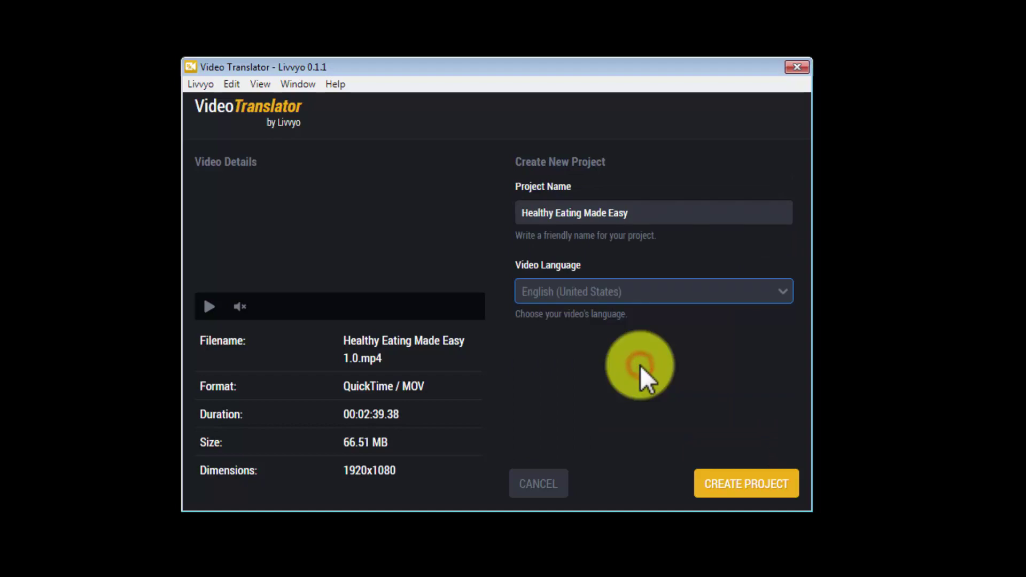
left_click(744, 484)
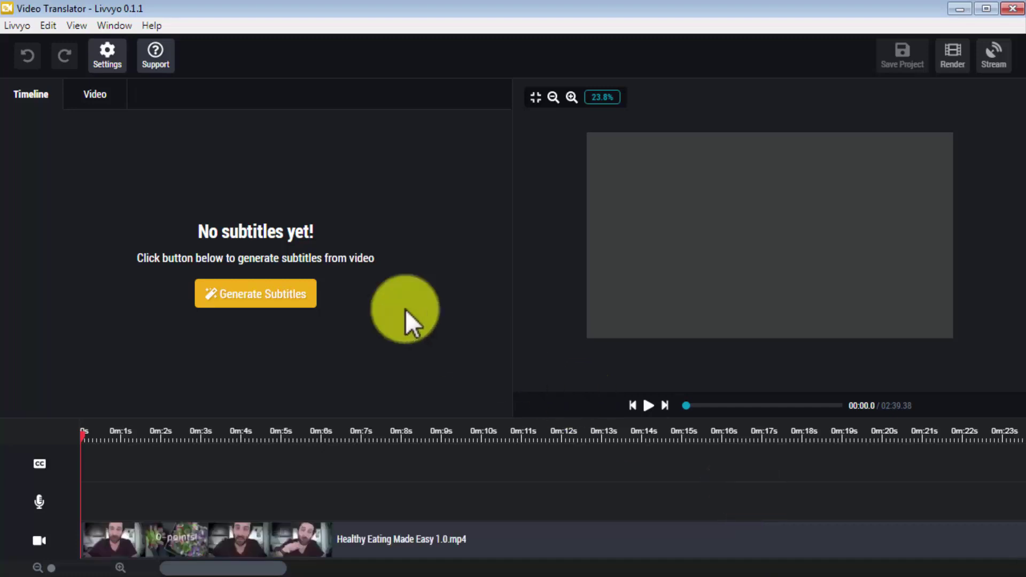
Check the Video tab's sound settings, then return to the Timeline and request subtitle generation.
left_click(91, 94)
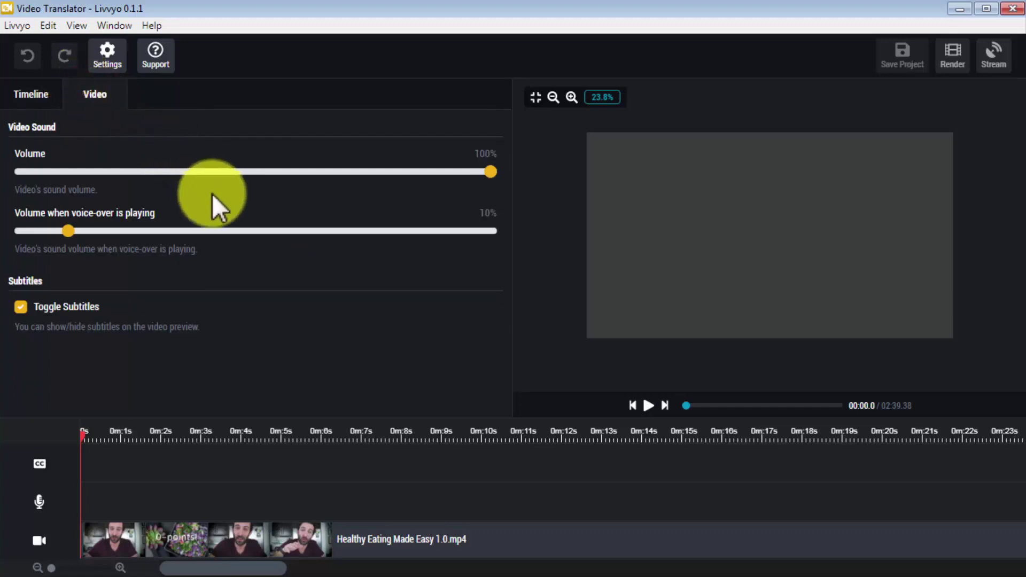
left_click(40, 94)
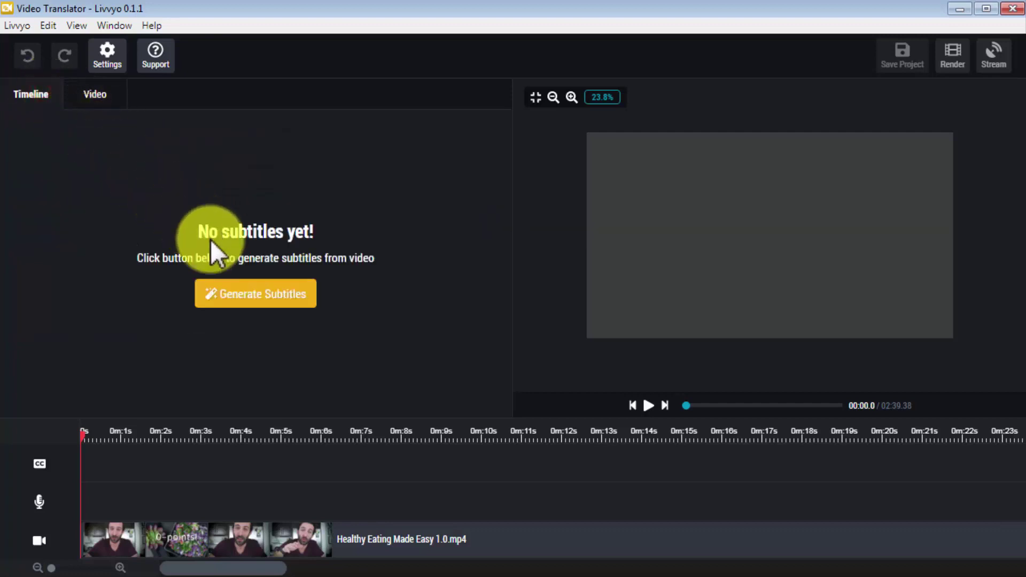
left_click(263, 289)
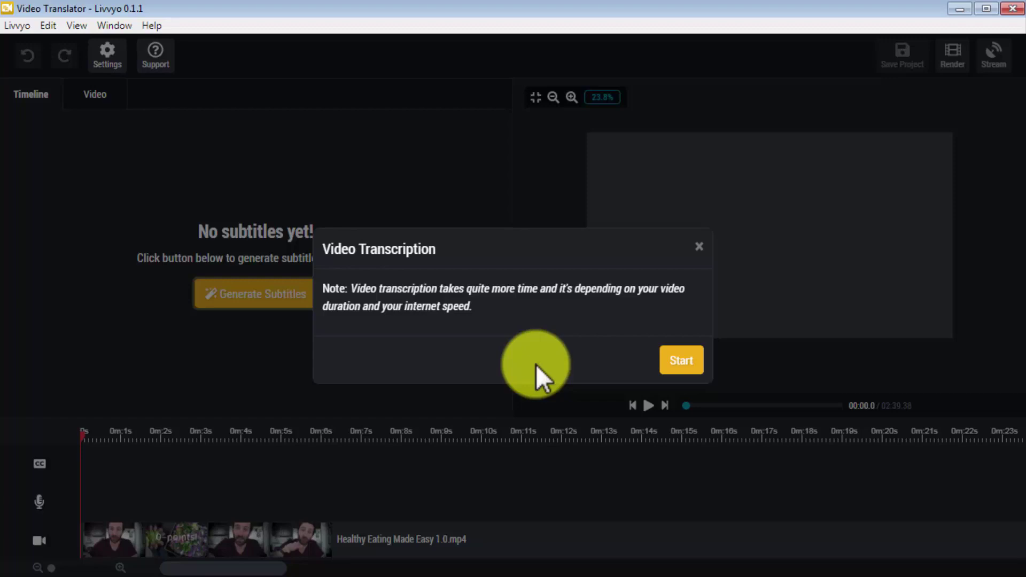
Run the video transcription to produce timed English subtitles, then dismiss the completion notice.
left_click(664, 362)
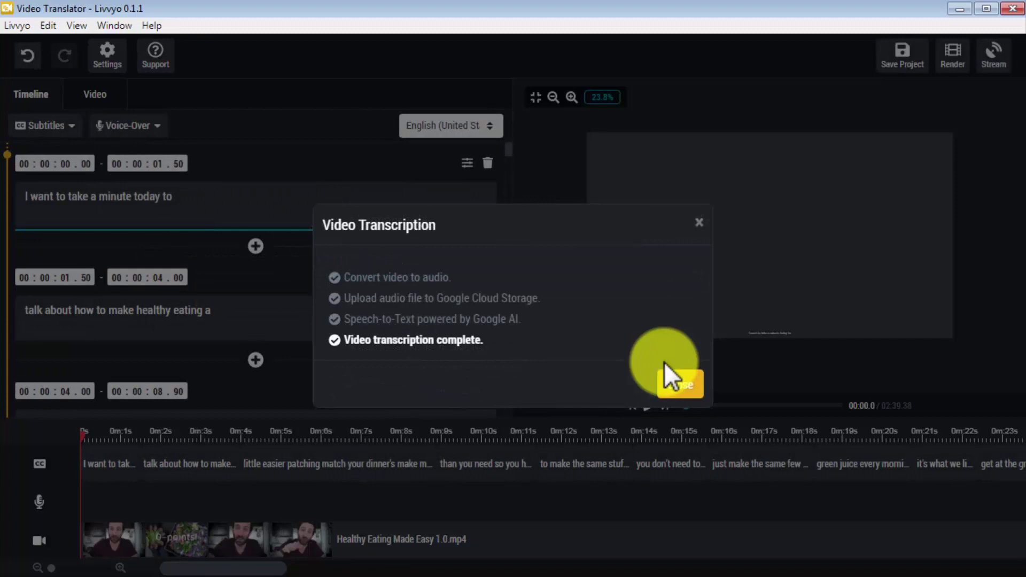
left_click(680, 384)
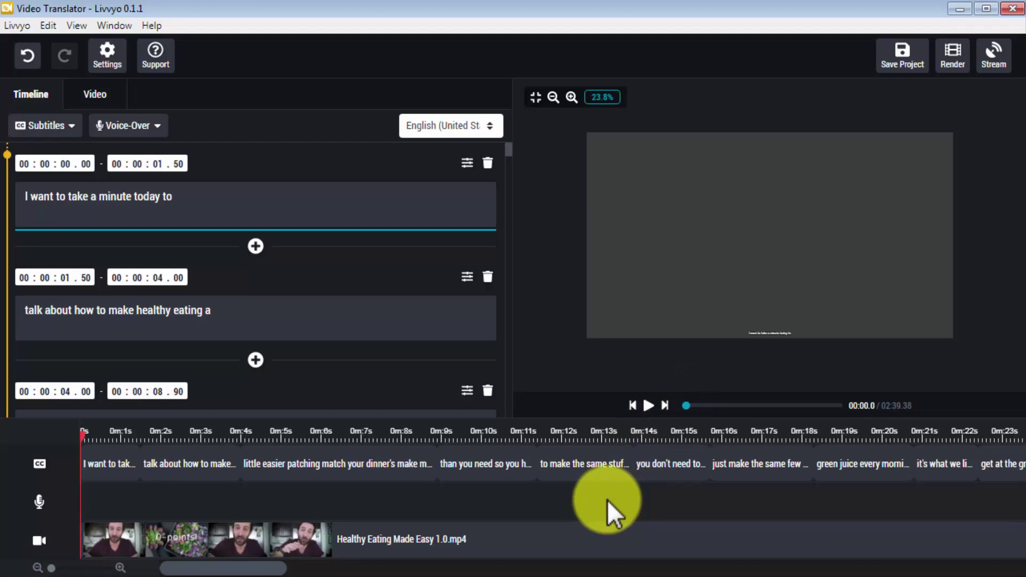
Translate the subtitles into Hindi using Subtitles > Translate.
left_click(67, 126)
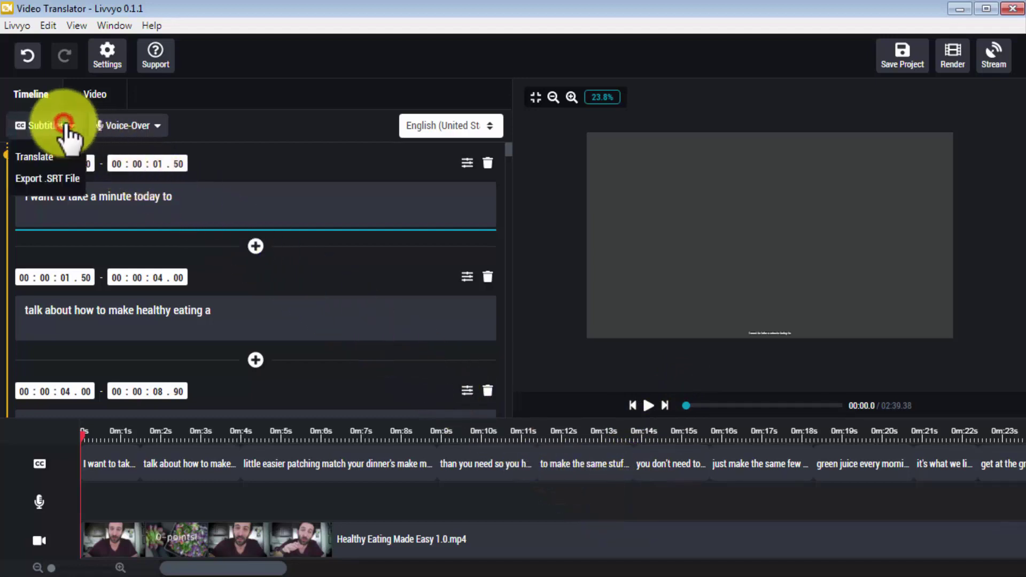
left_click(58, 158)
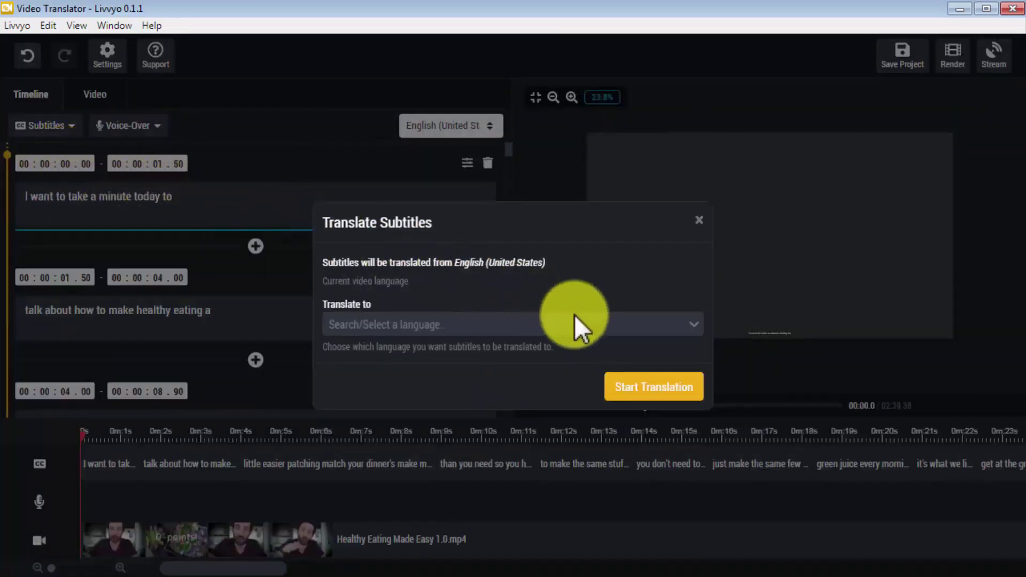
left_click(601, 323)
scroll(534, 481, "down", 5)
left_click(514, 511)
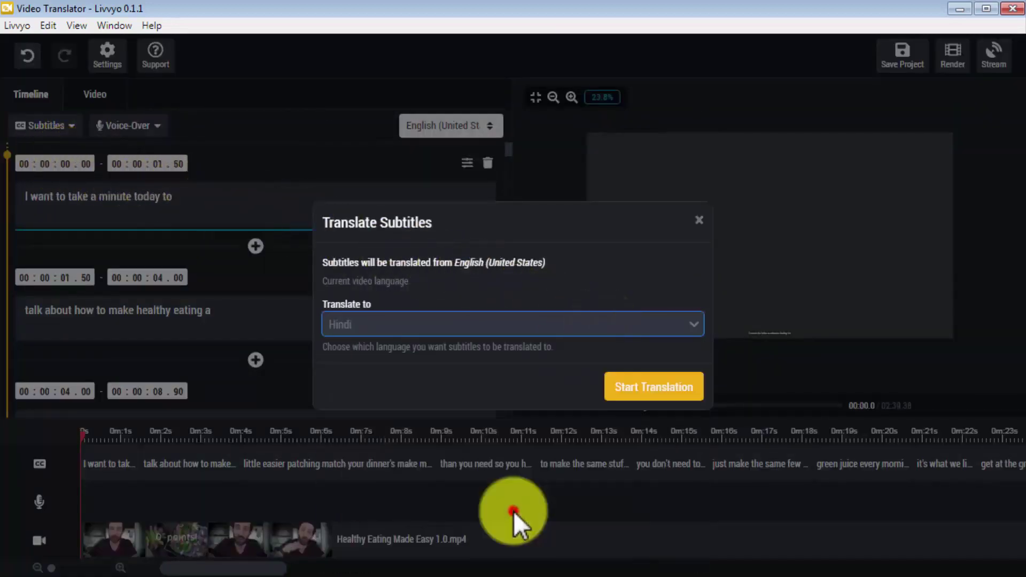
left_click(649, 390)
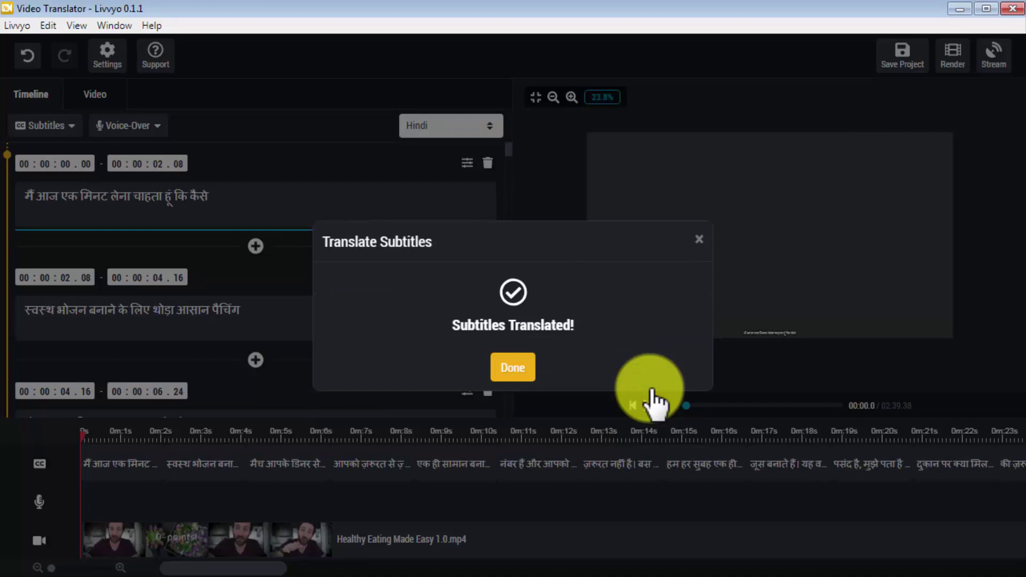
left_click(526, 374)
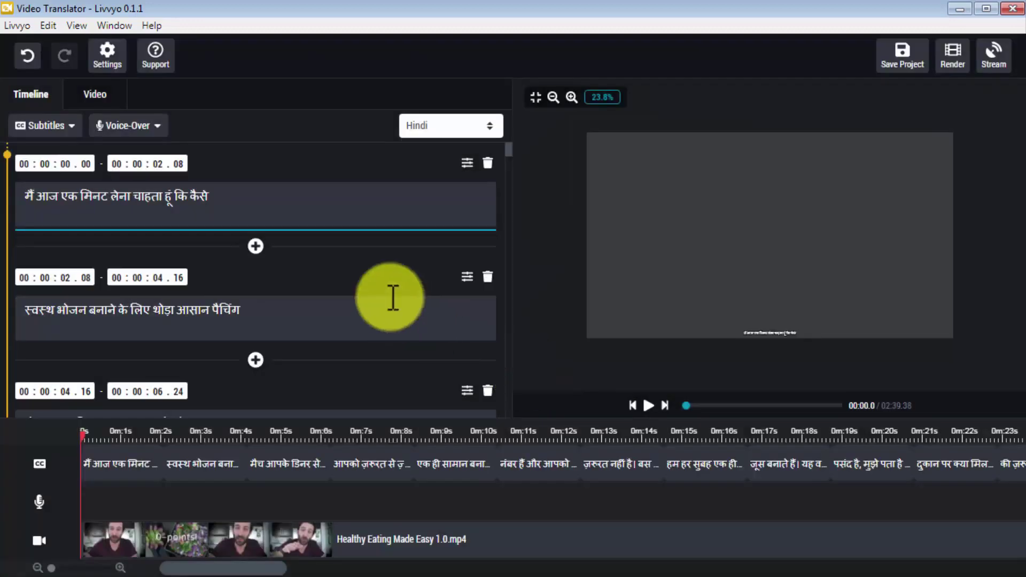
Export the Hindi subtitles as subtitles.srt to the Desktop.
left_click(59, 126)
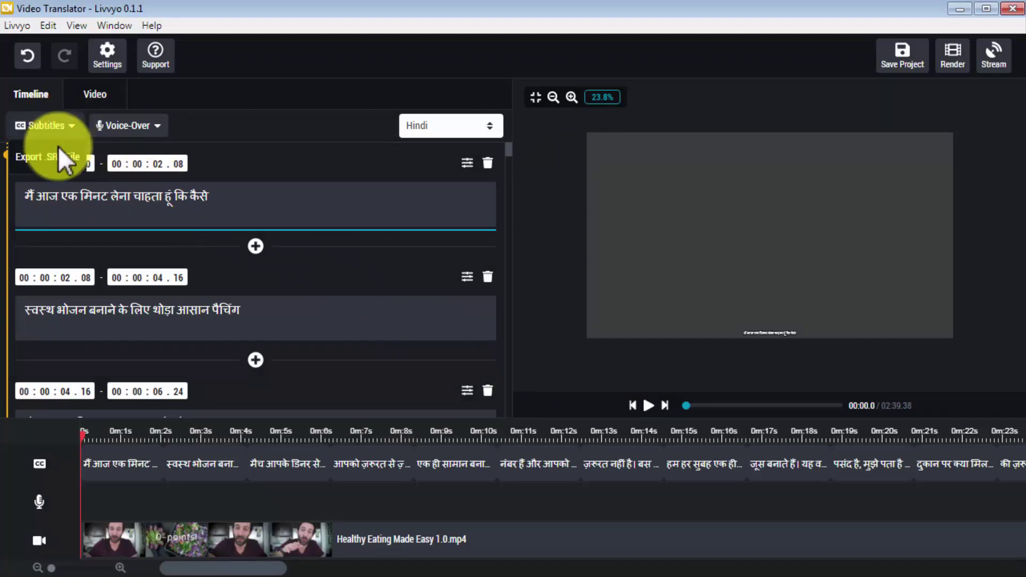
left_click(57, 157)
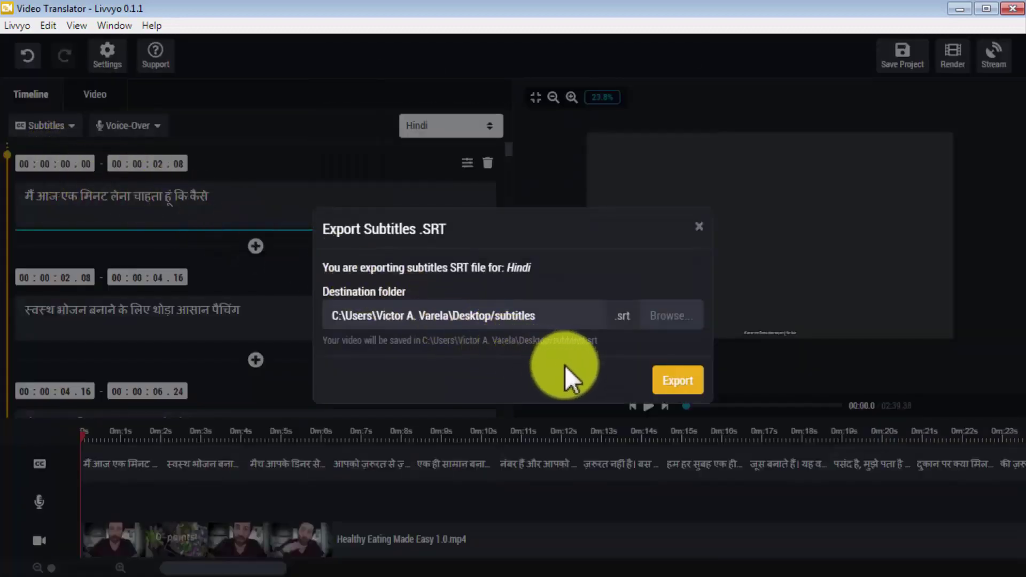
left_click(669, 381)
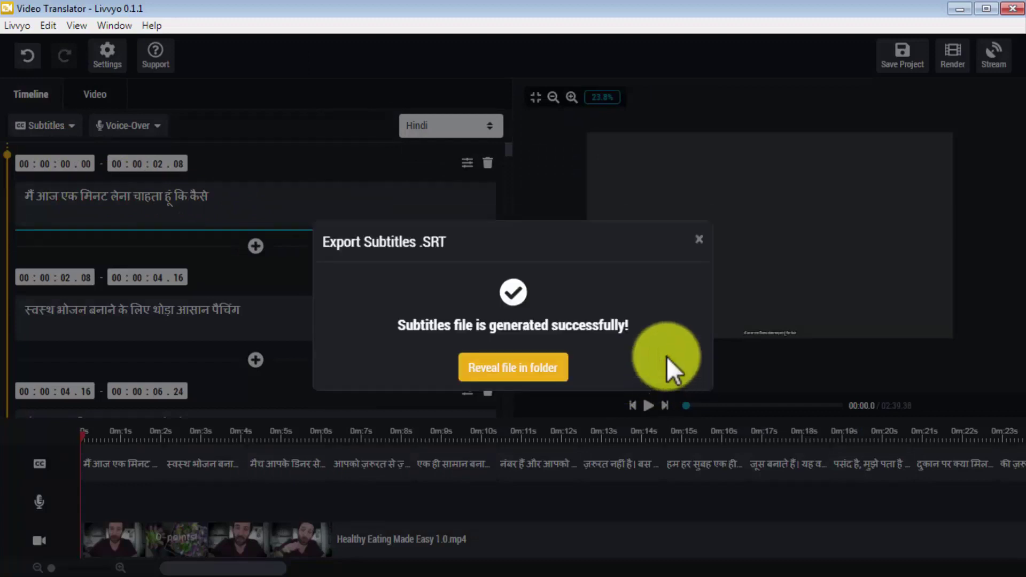
left_click(699, 239)
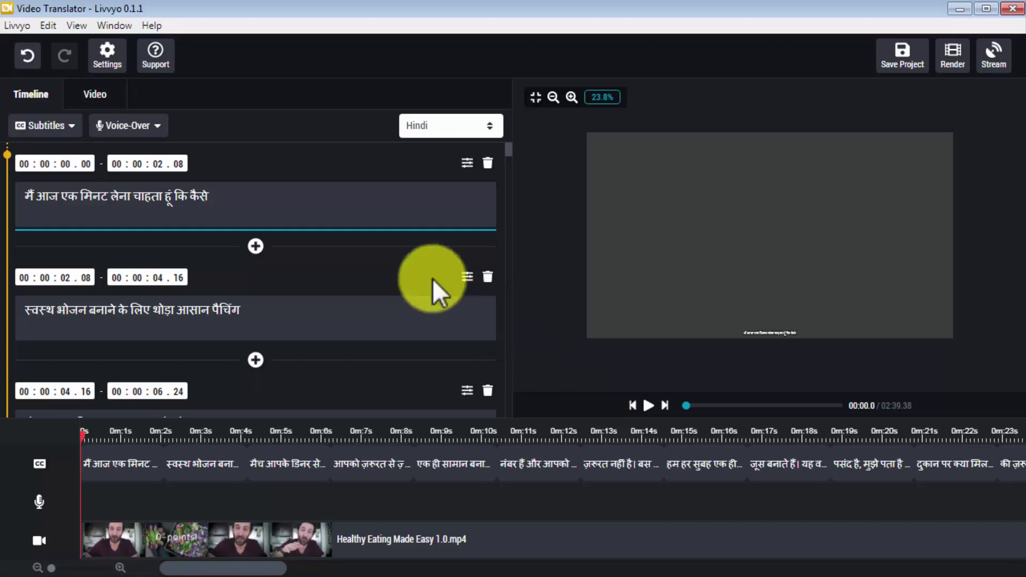
Set the voice-over to WaveNet, Male, hi-IN-Wavenet-C at speed 1.00, preview it and save.
left_click(149, 127)
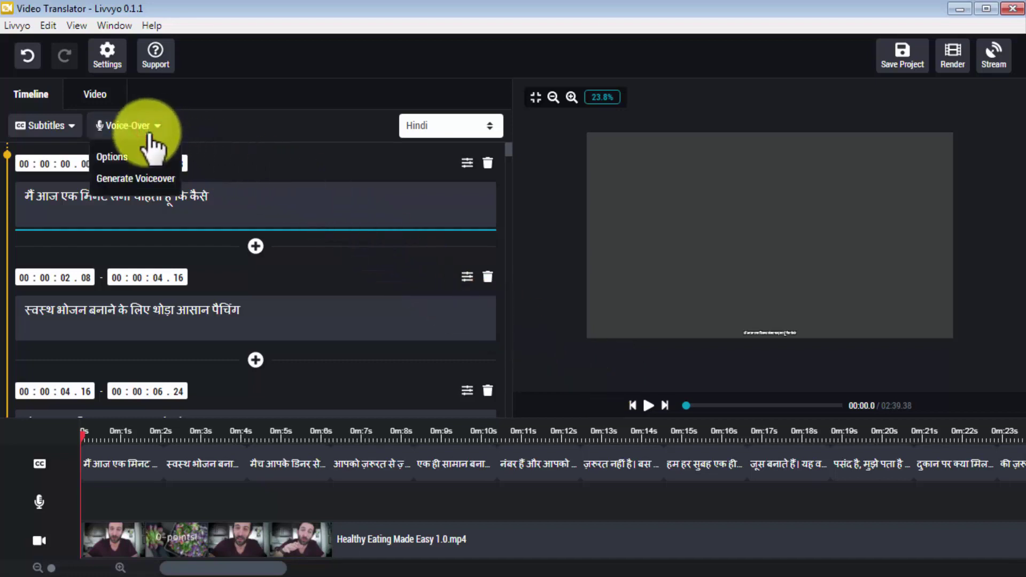
left_click(148, 157)
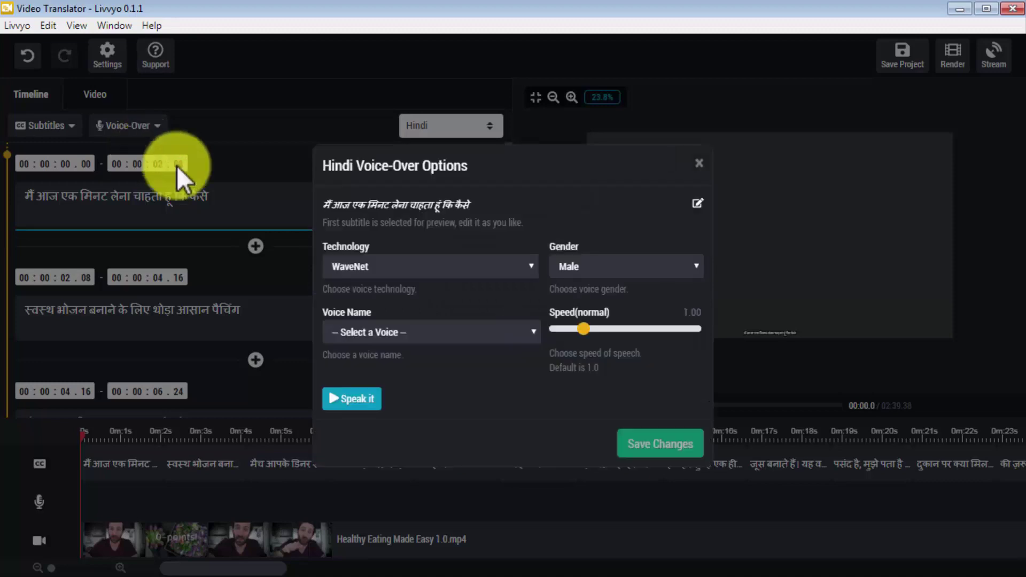
left_click(502, 264)
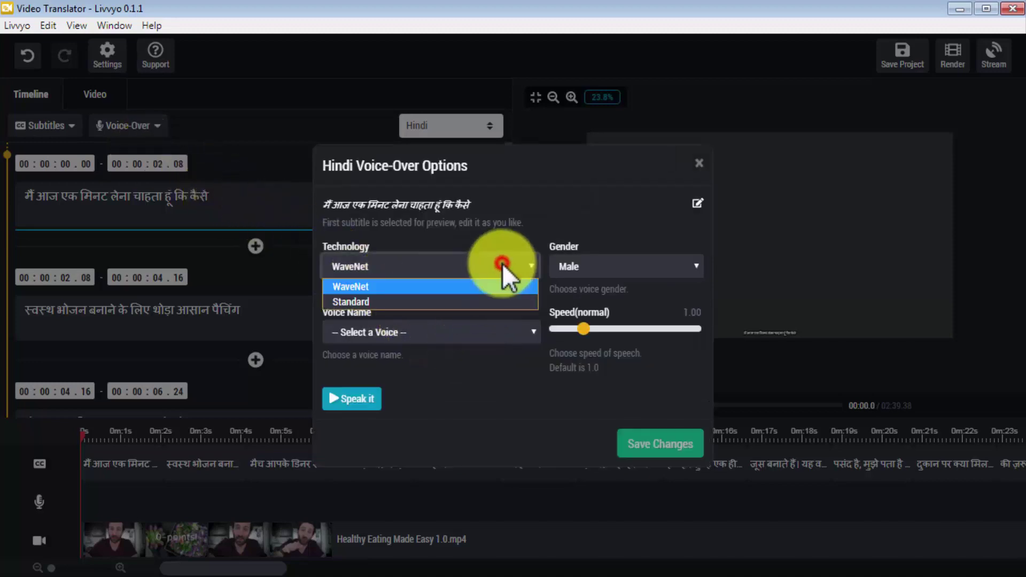
left_click(490, 291)
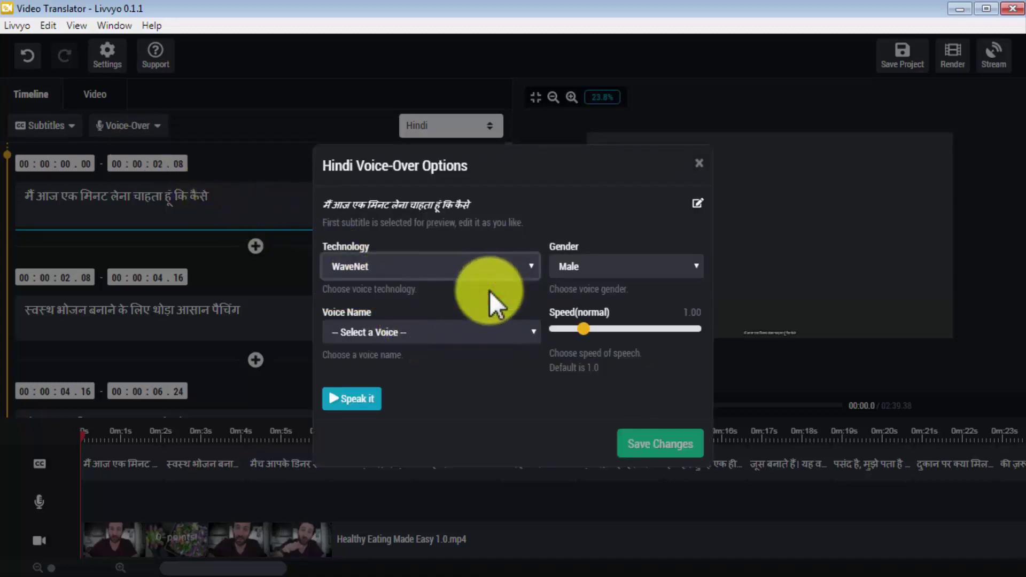
left_click(636, 270)
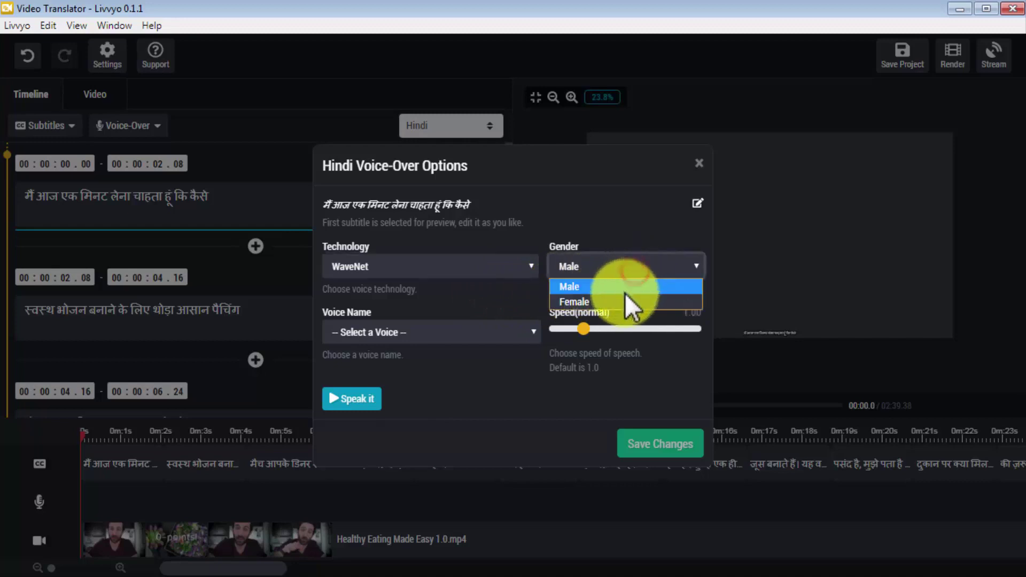
left_click(623, 291)
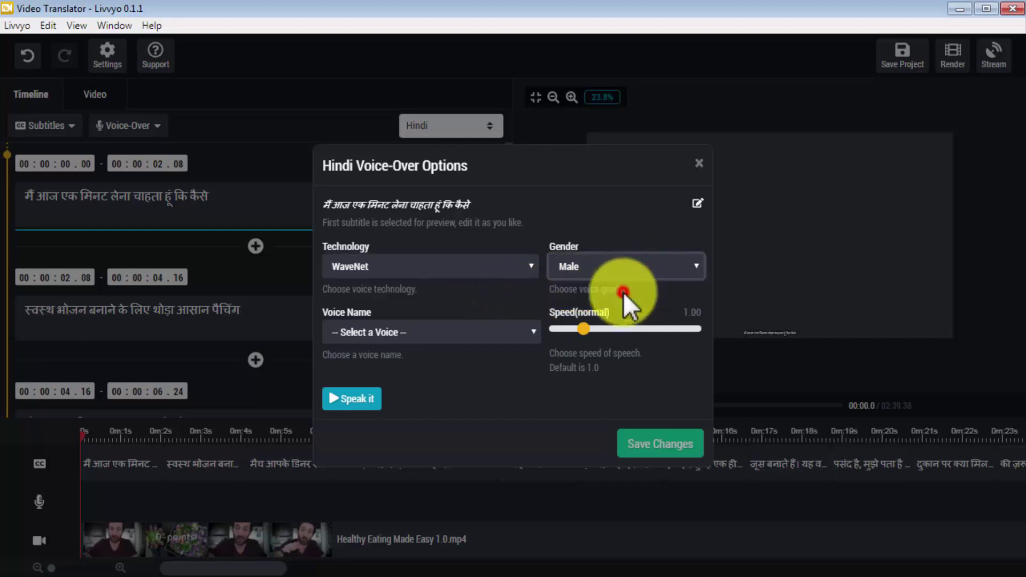
left_click(507, 338)
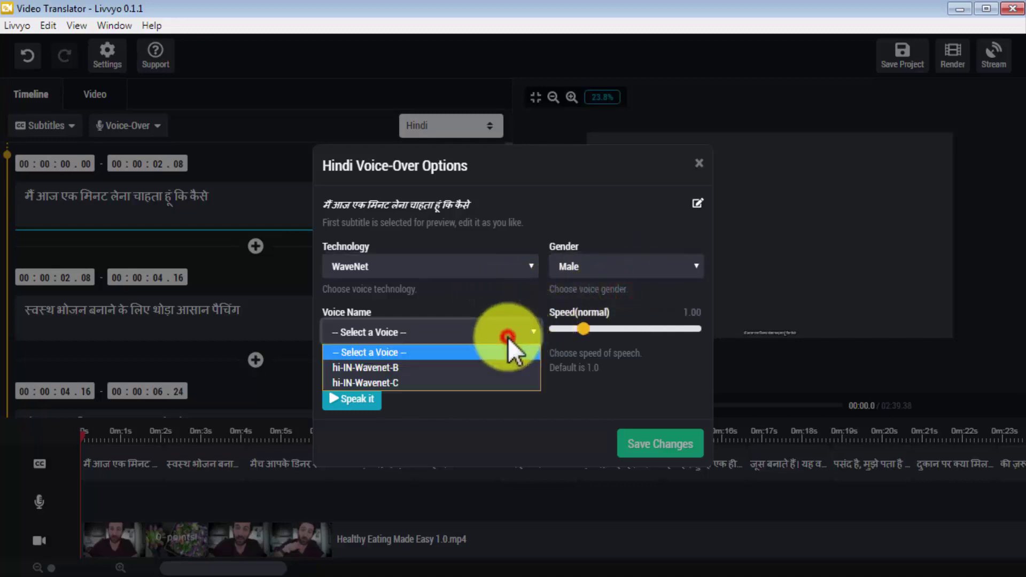
left_click(486, 381)
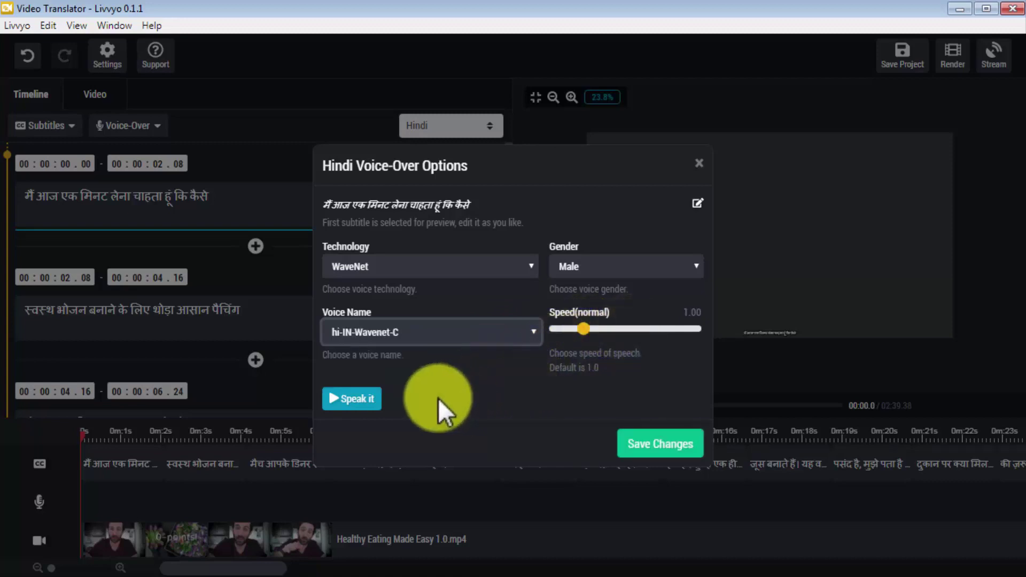
left_click(366, 399)
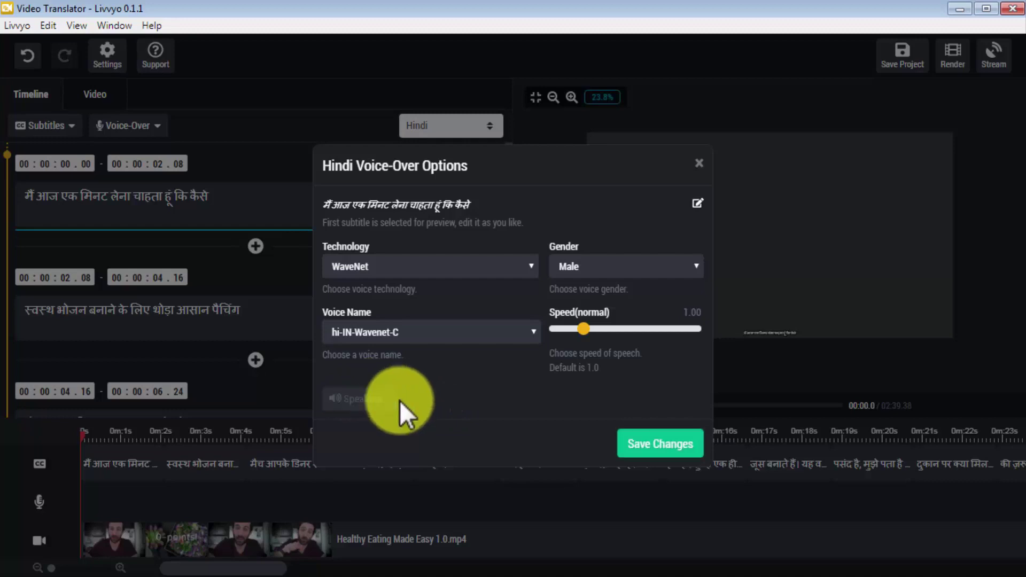
left_click(657, 443)
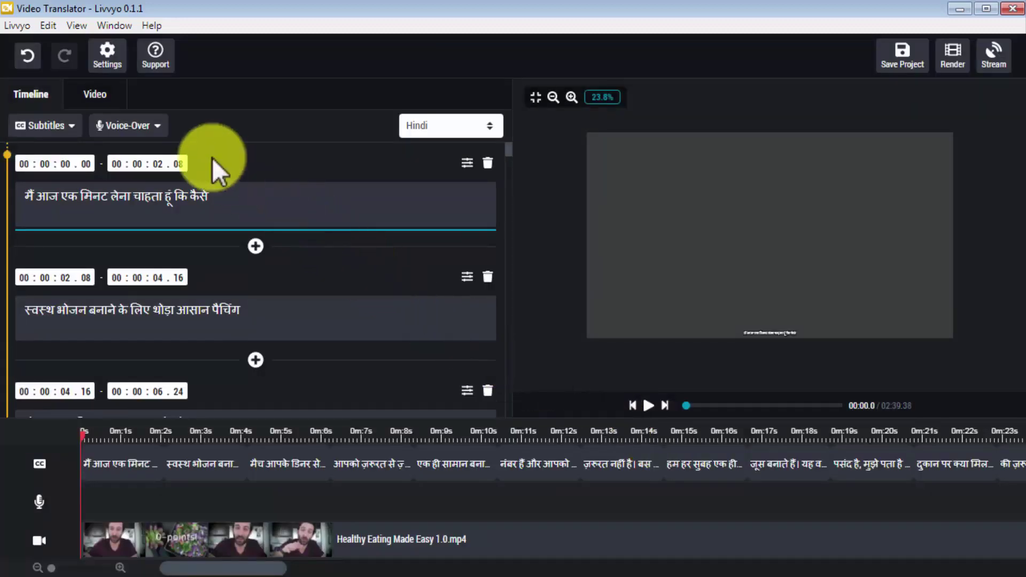
left_click(154, 124)
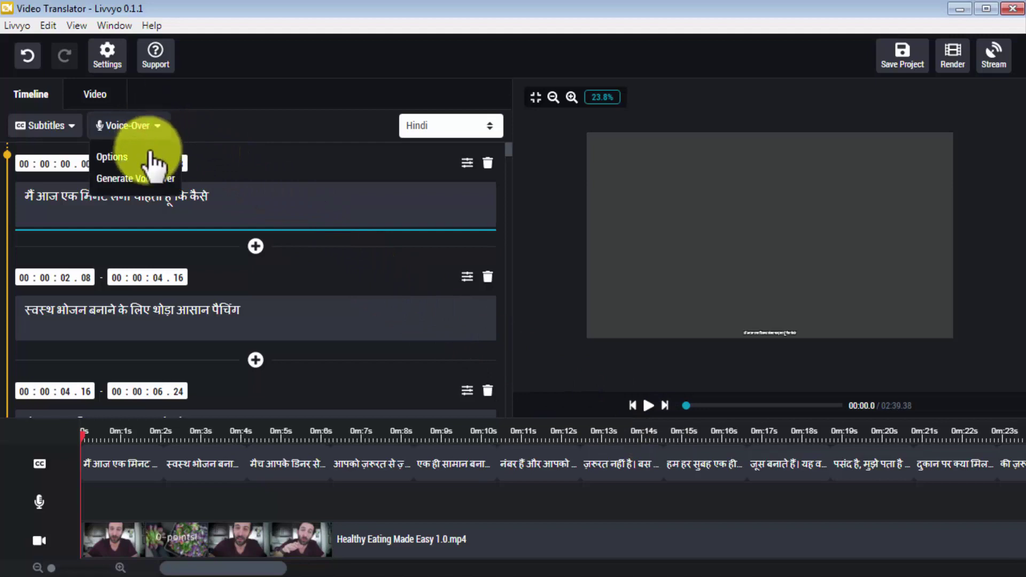
Generate the Hindi voice-over for all subtitles and close the success message.
left_click(137, 179)
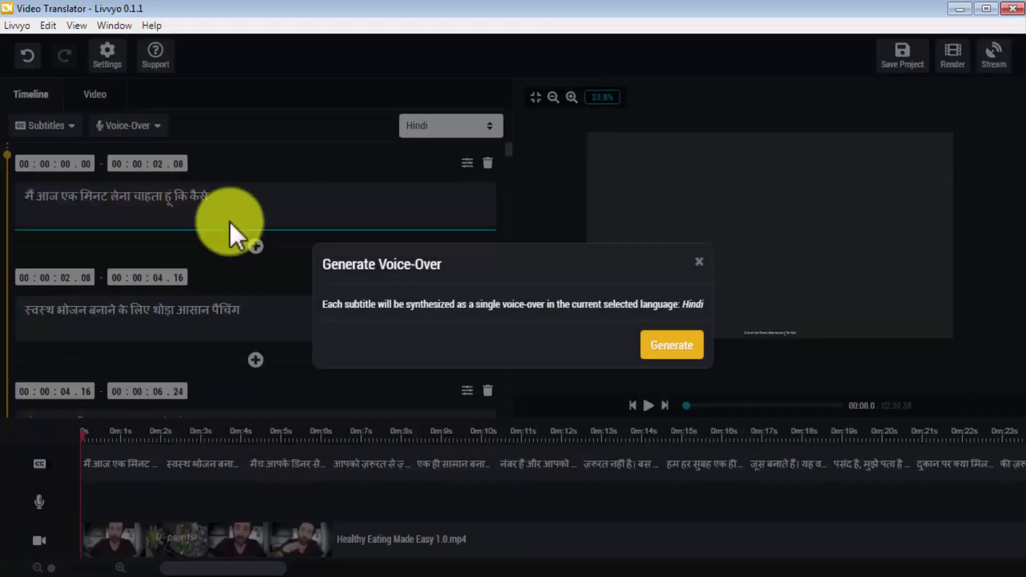
left_click(656, 350)
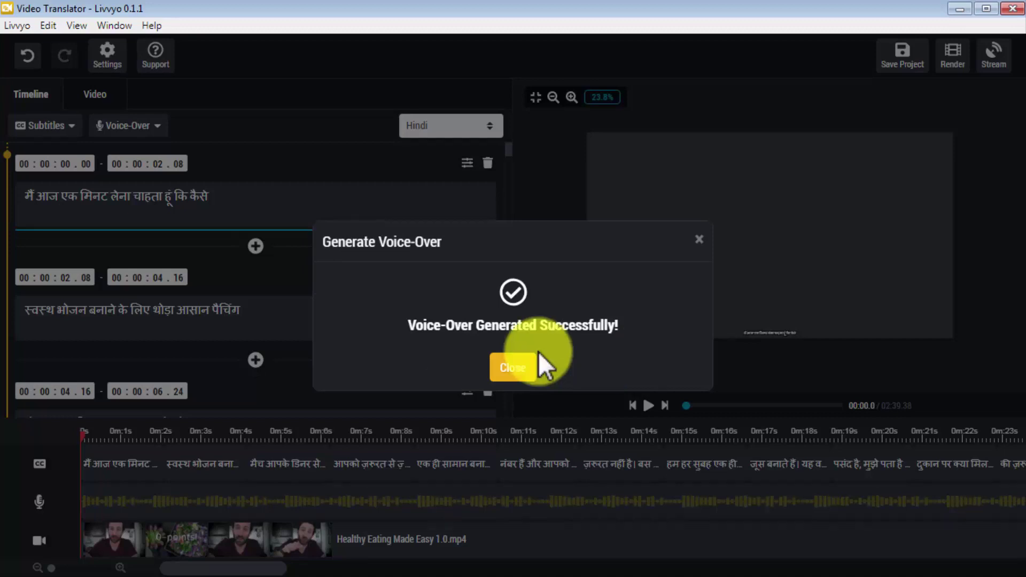
left_click(496, 365)
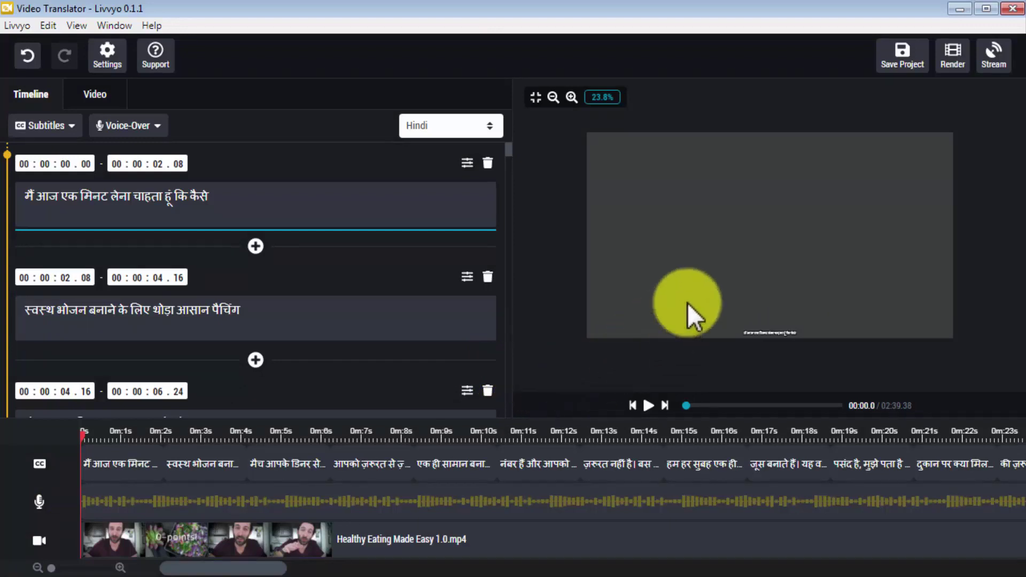
Look over the Render and Render-and-Stream dialogs without rendering, then save the project.
left_click(951, 60)
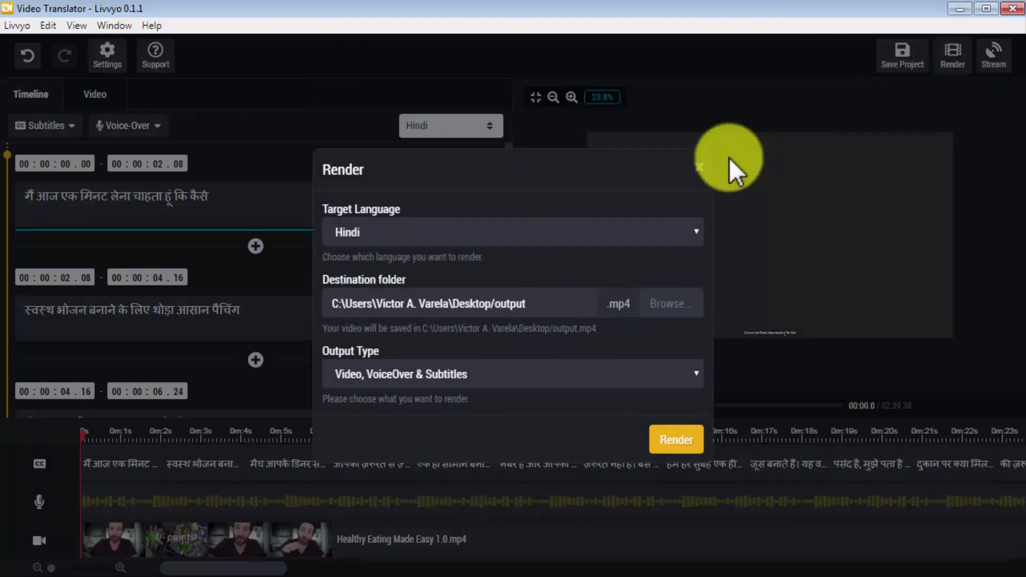
left_click(699, 167)
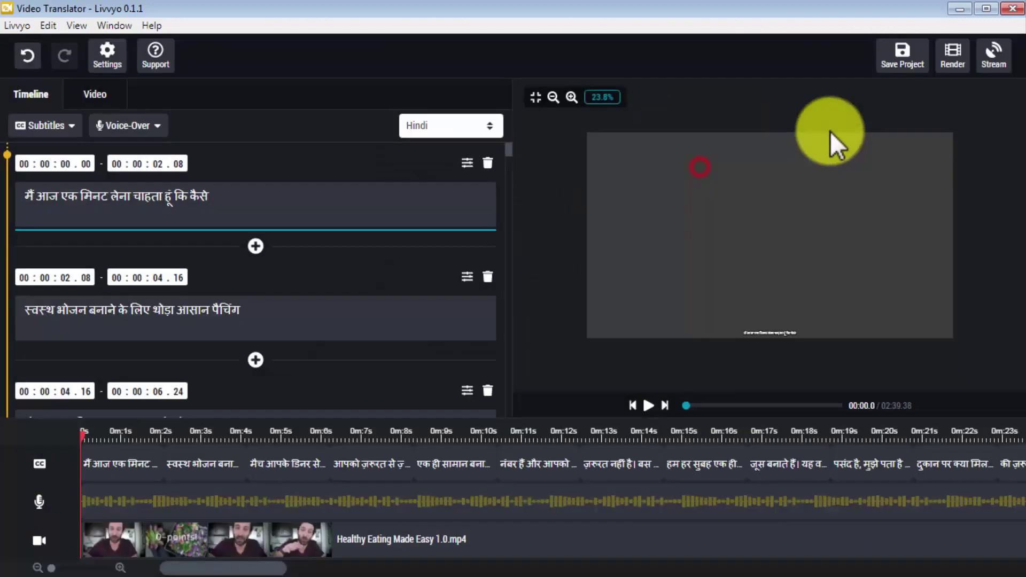
left_click(995, 64)
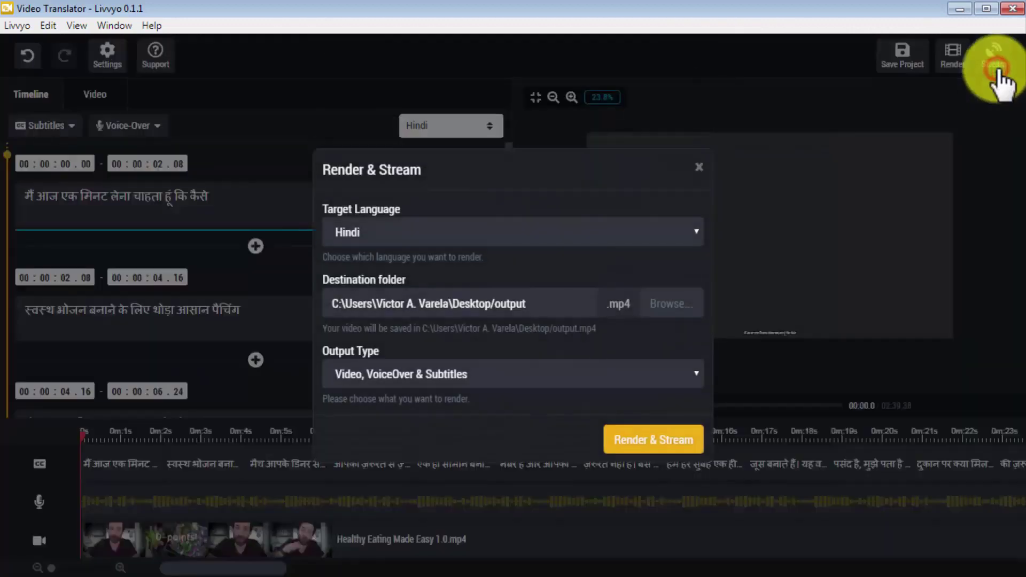
left_click(699, 167)
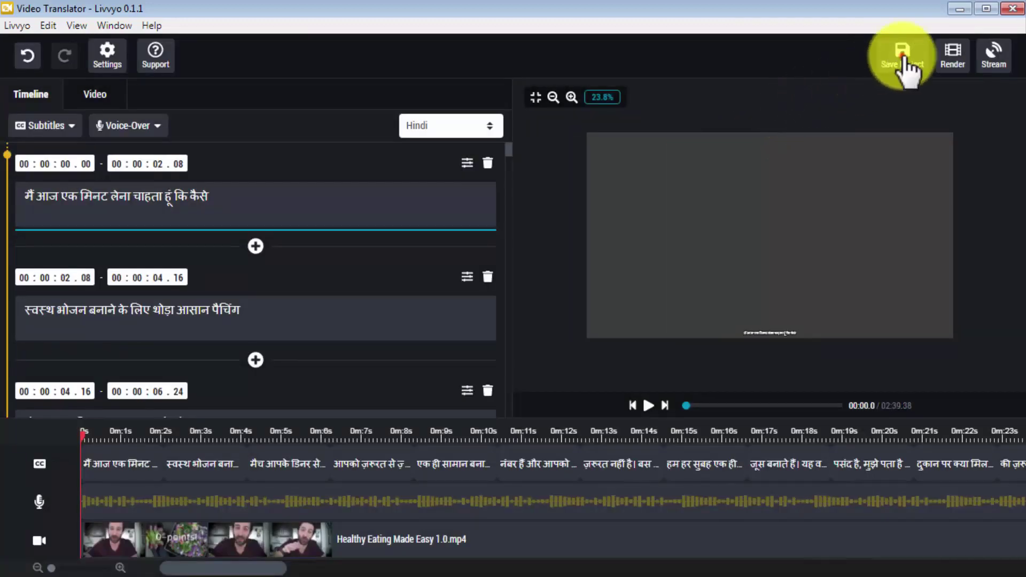
left_click(905, 59)
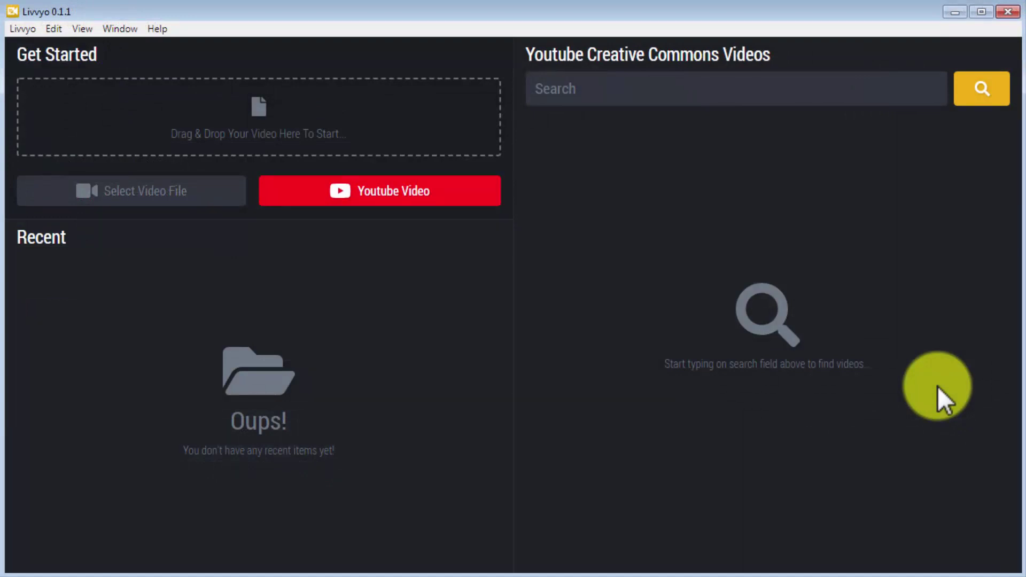
Pick the Healthy Eating Made Easy 1.0 file from disk and open it in the Live Streamer.
left_click(193, 205)
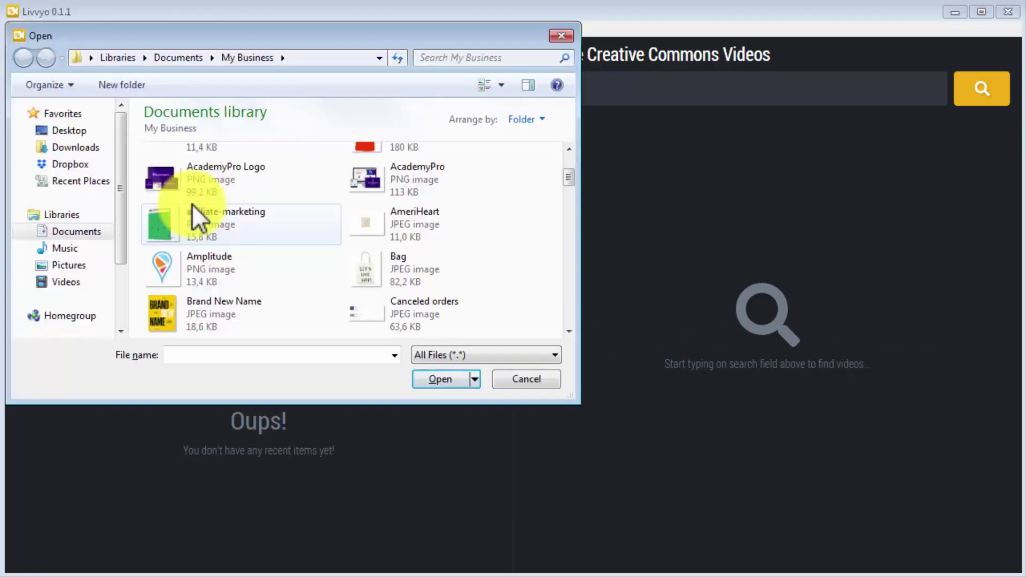
scroll(194, 217, "down", 6)
left_click(210, 190)
double_click(210, 190)
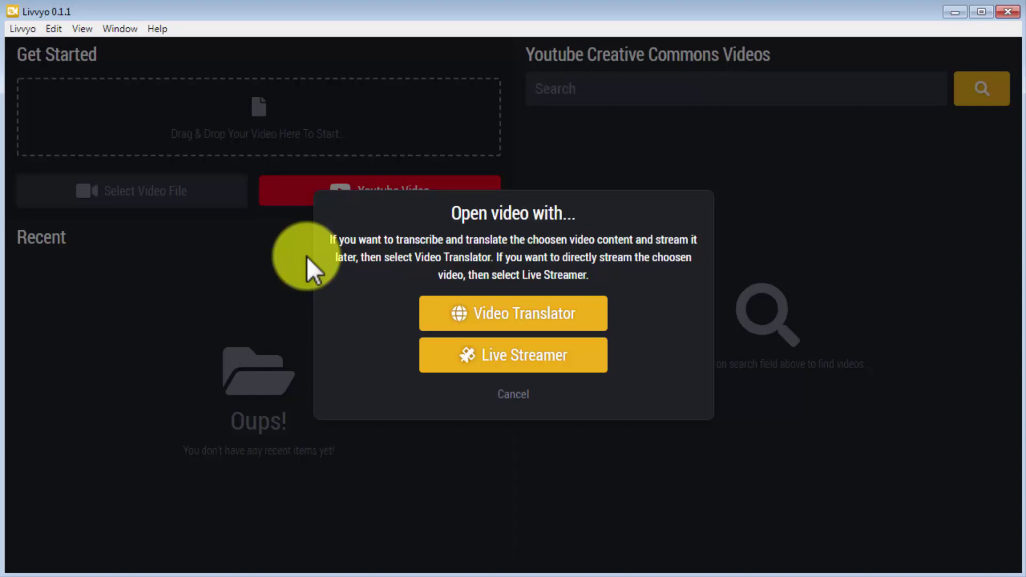
left_click(581, 357)
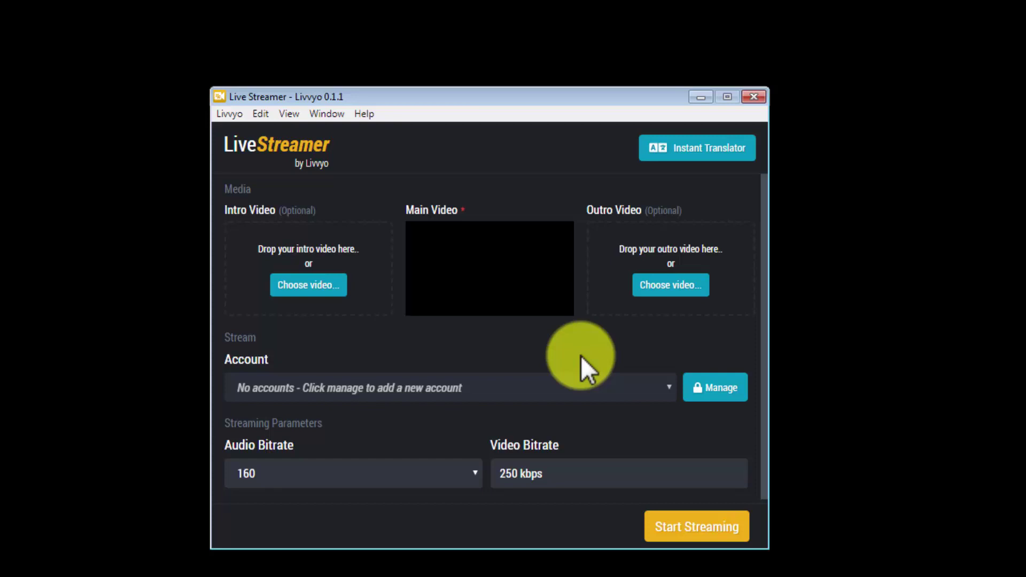
Load Healthy Eating Made Easy into the Intro Video slot and bring up the Streaming Accounts Manager.
left_click(319, 291)
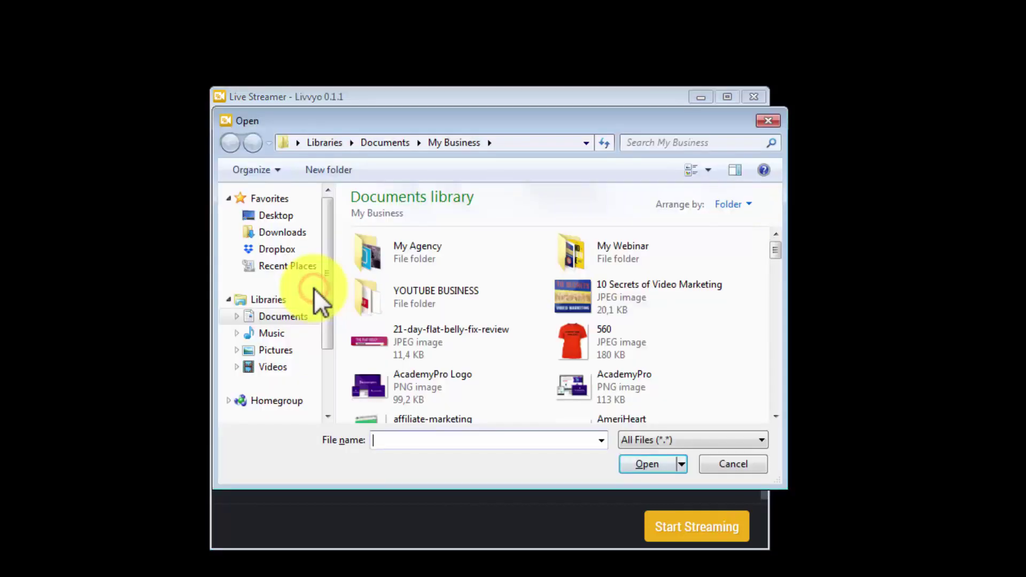
scroll(376, 319, "down", 2)
scroll(375, 319, "down", 5)
double_click(375, 319)
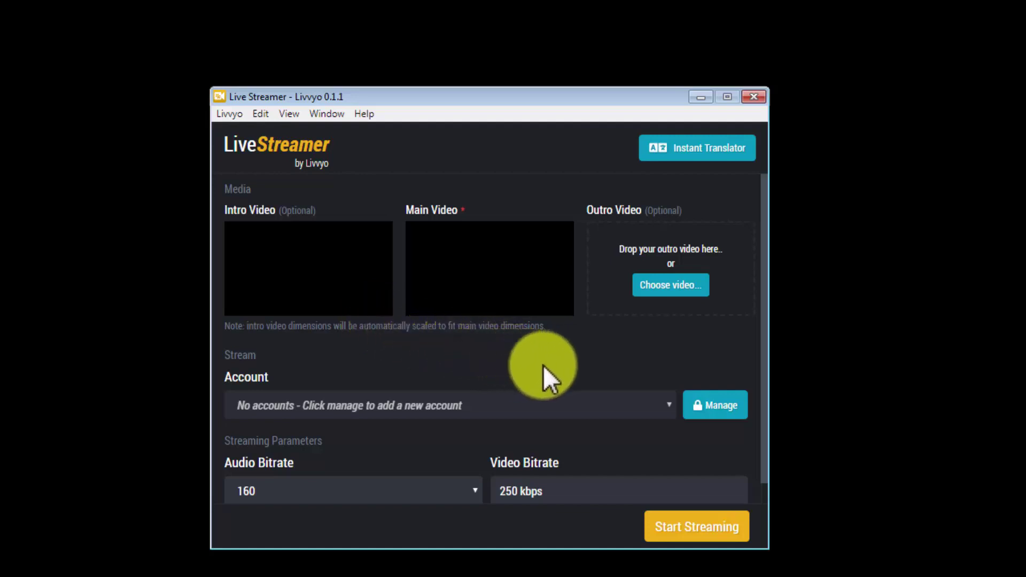
left_click(730, 411)
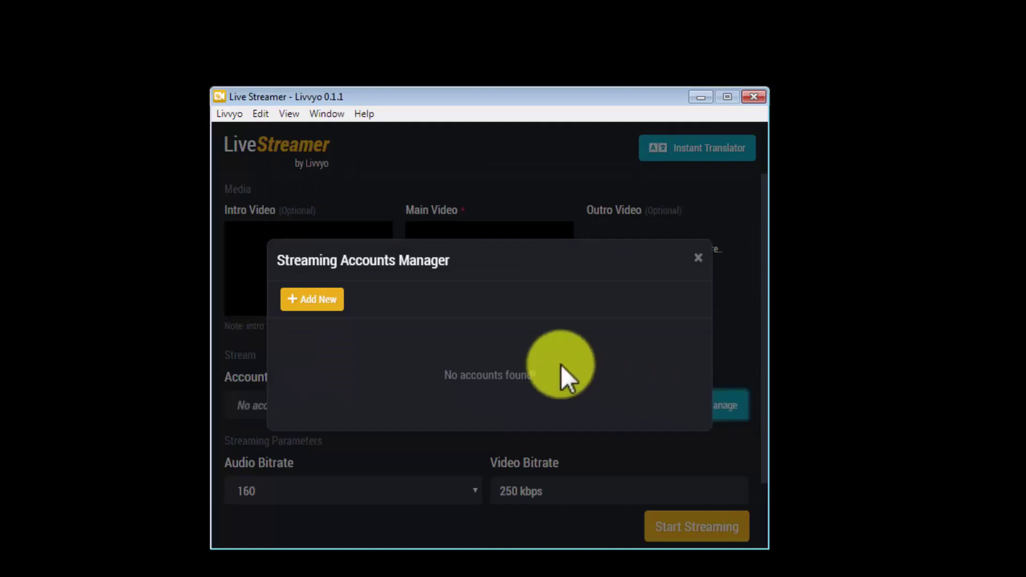
Add a YouTube account named 'YouTube Streaming' with the pasted stream key.
left_click(332, 299)
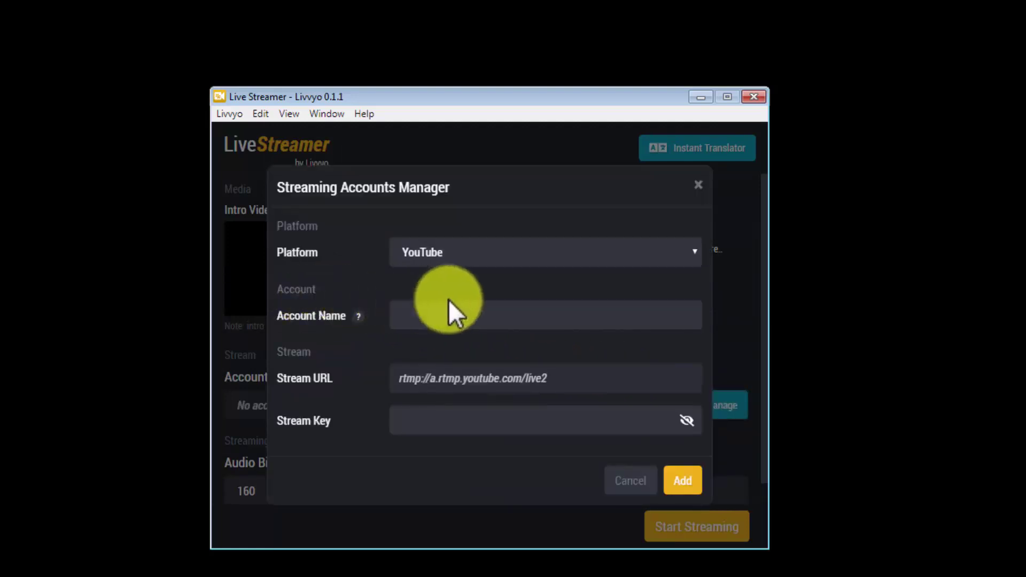
left_click(514, 258)
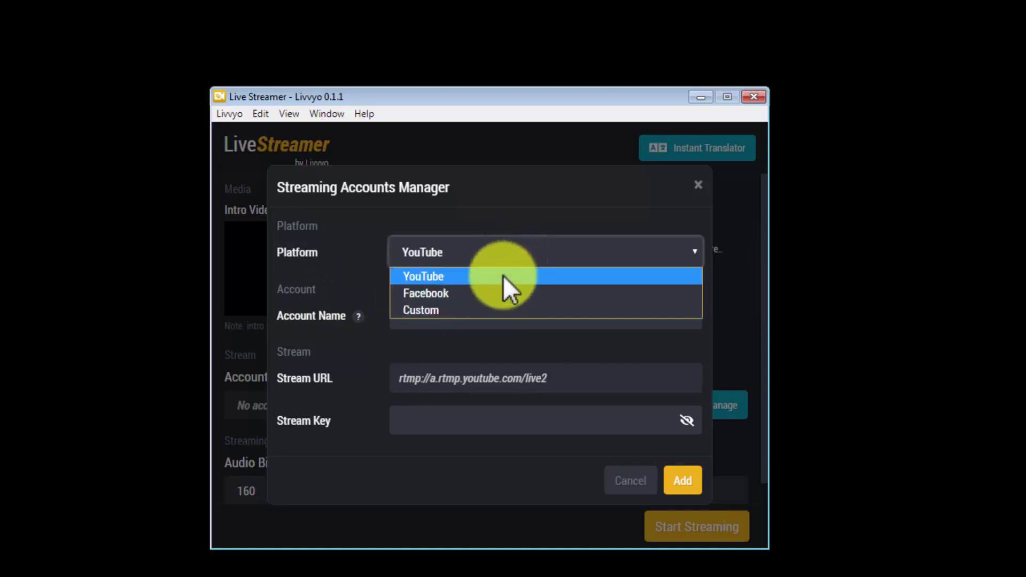
left_click(502, 274)
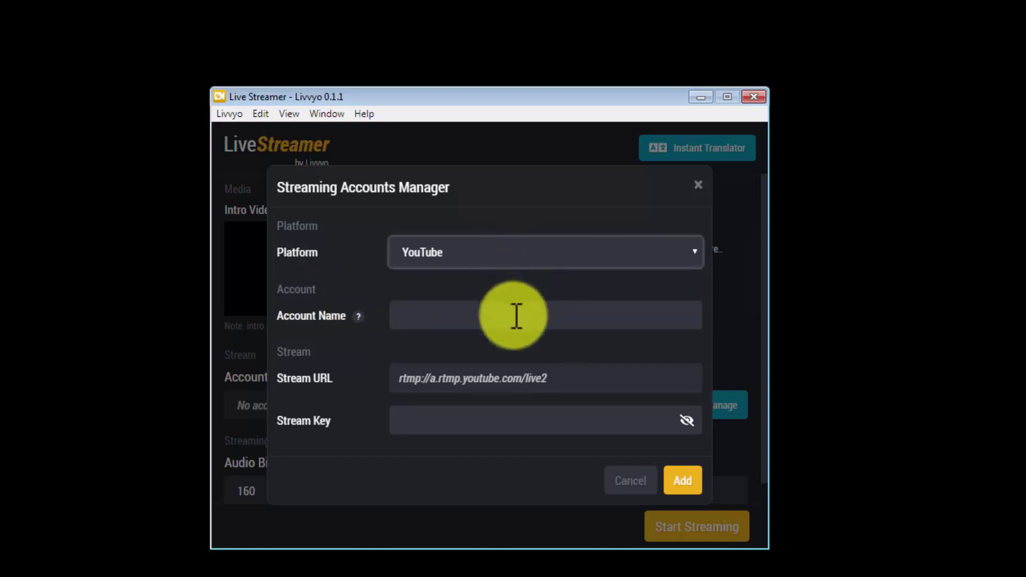
left_click(516, 316)
type("YouTube Streaming")
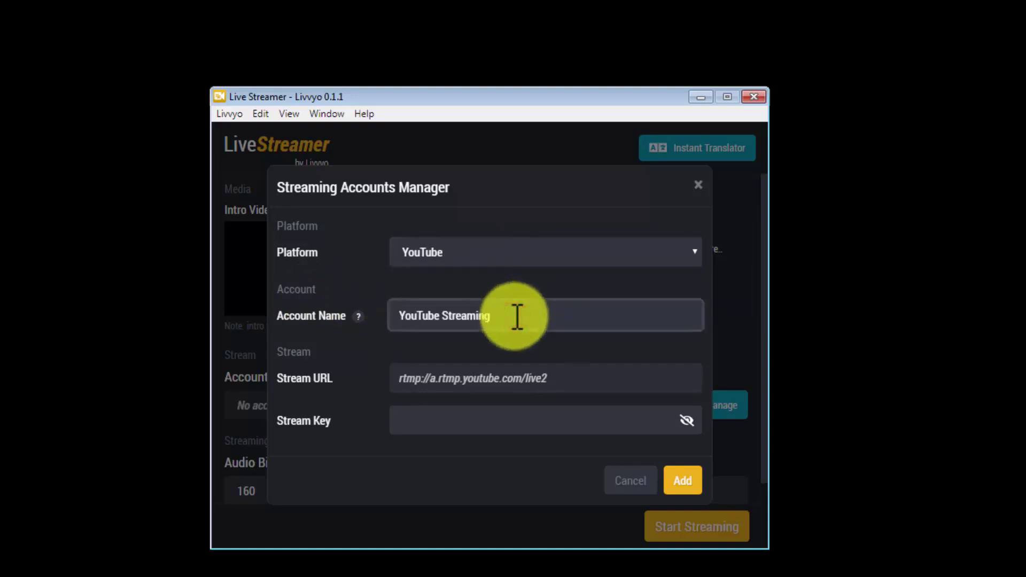
left_click(541, 421)
key("ctrl+v")
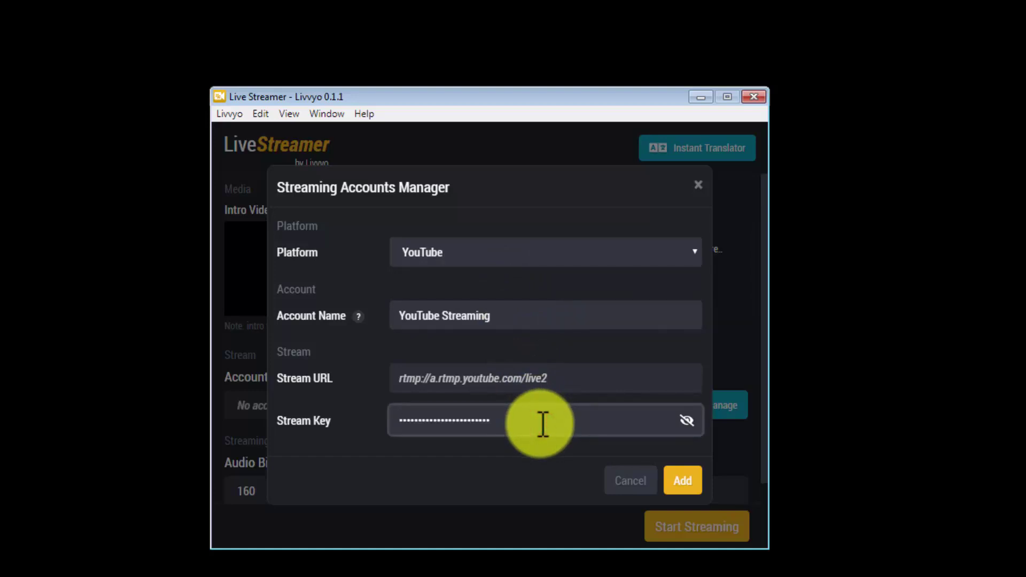
left_click(676, 488)
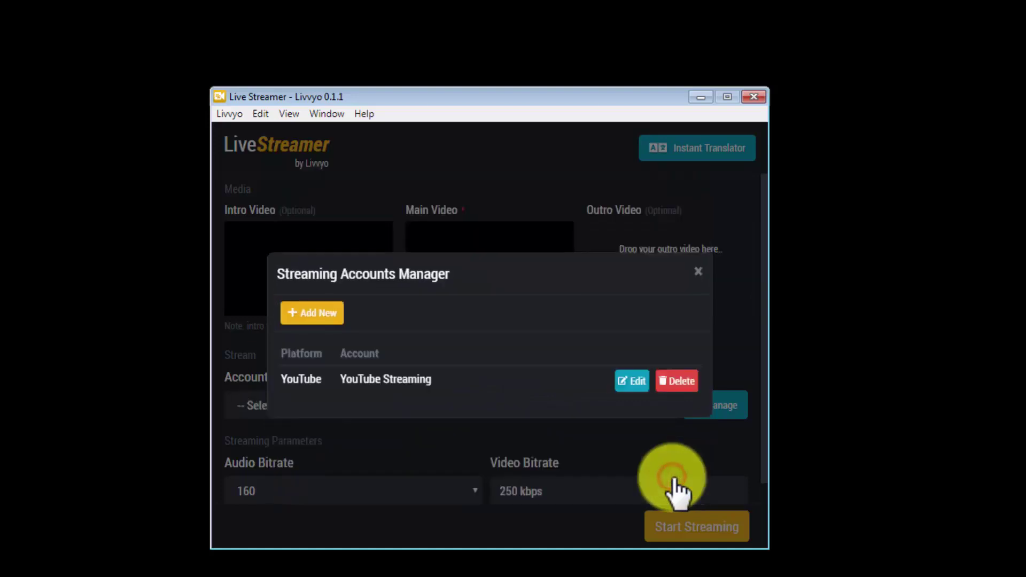
Close the Streaming Accounts Manager and expand the Account list.
left_click(694, 269)
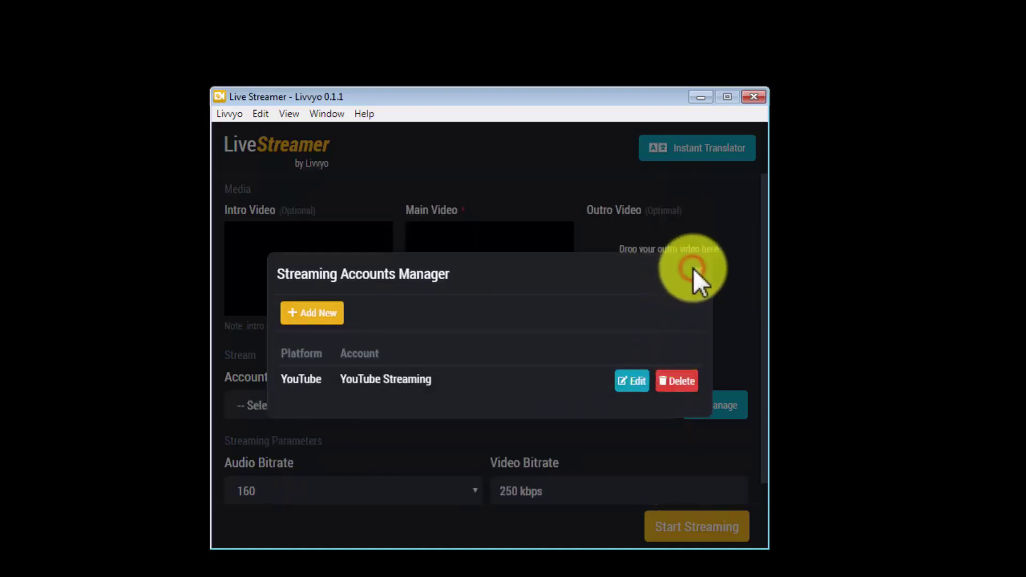
left_click(698, 271)
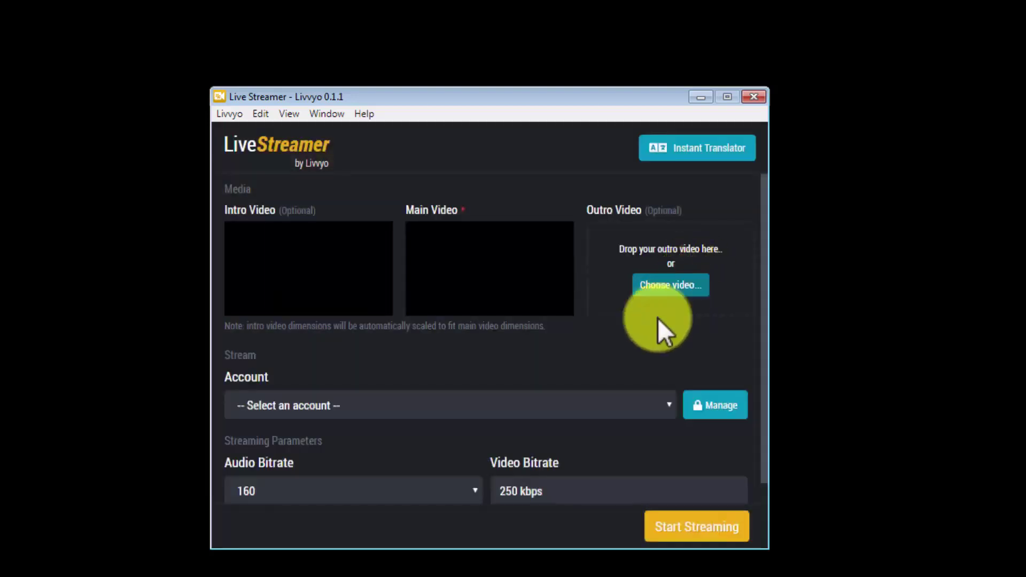
left_click(618, 410)
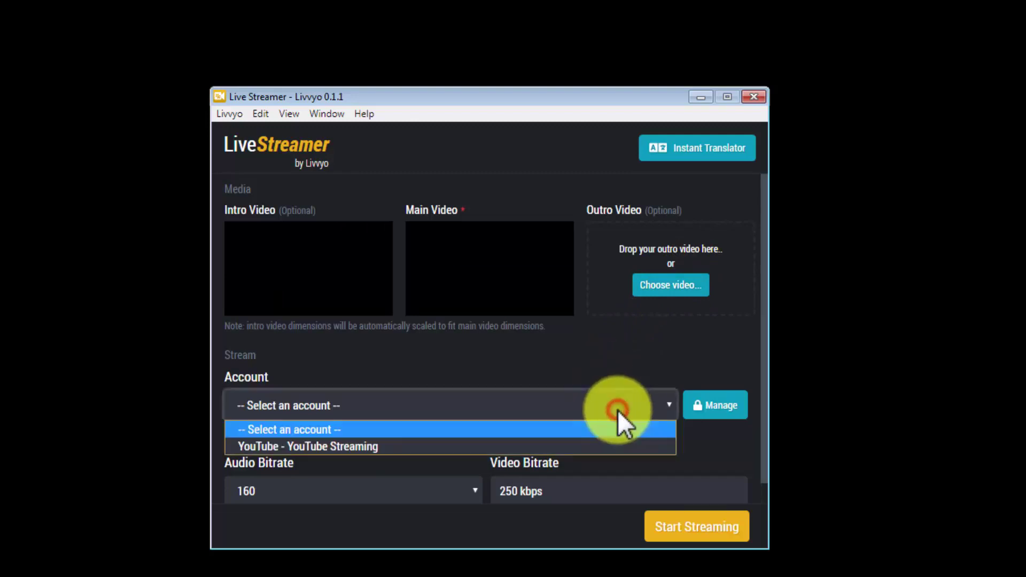
Choose 'YouTube - YouTube Streaming' at 160 audio and 250 kbps video bitrate and start streaming.
left_click(605, 446)
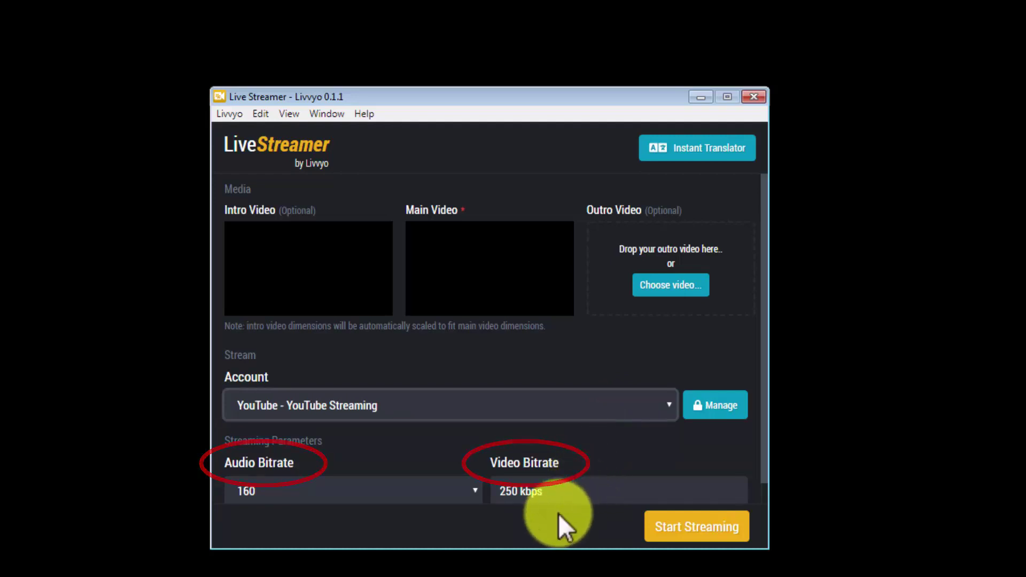
left_click(722, 151)
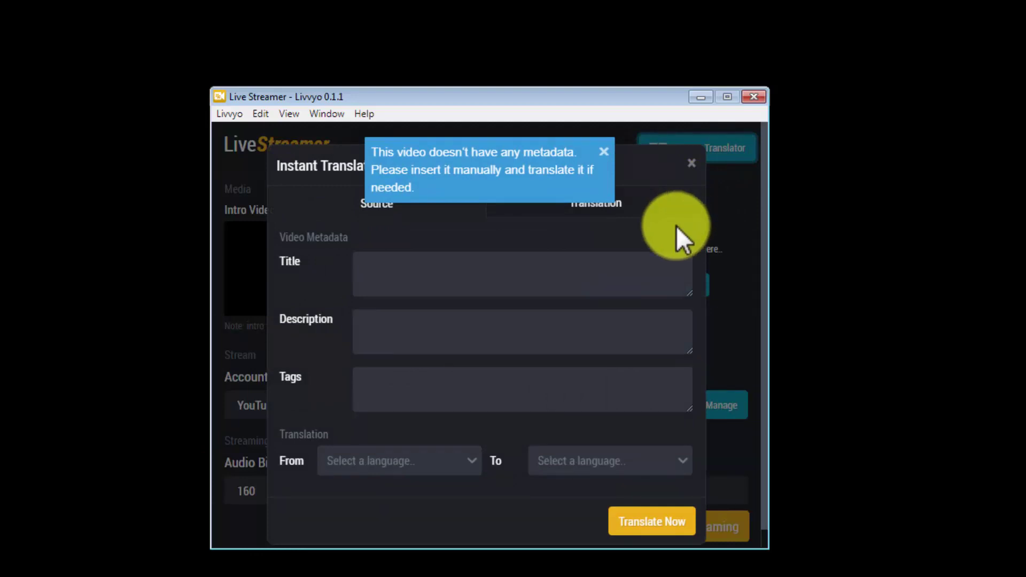
left_click(691, 164)
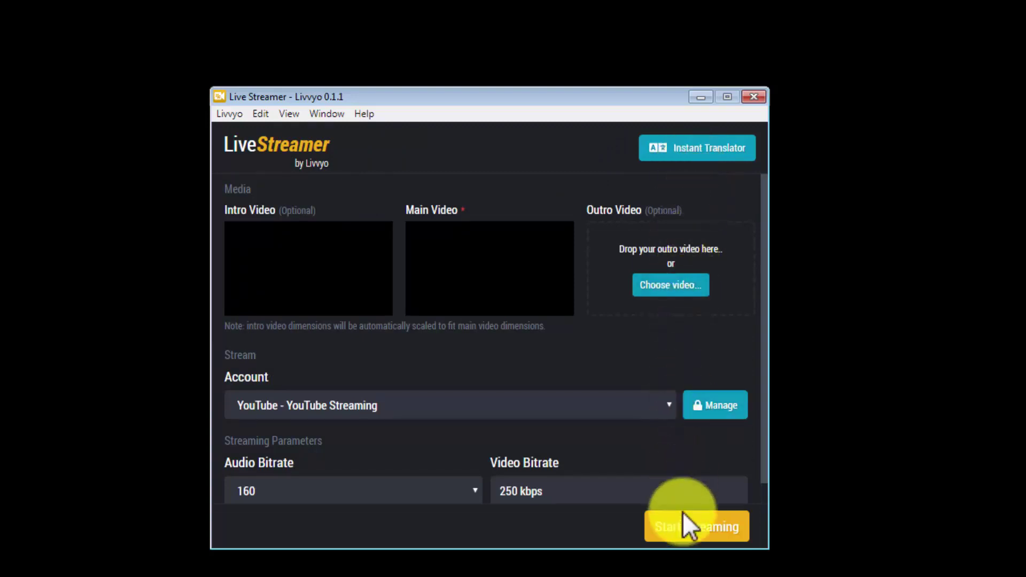
left_click(690, 538)
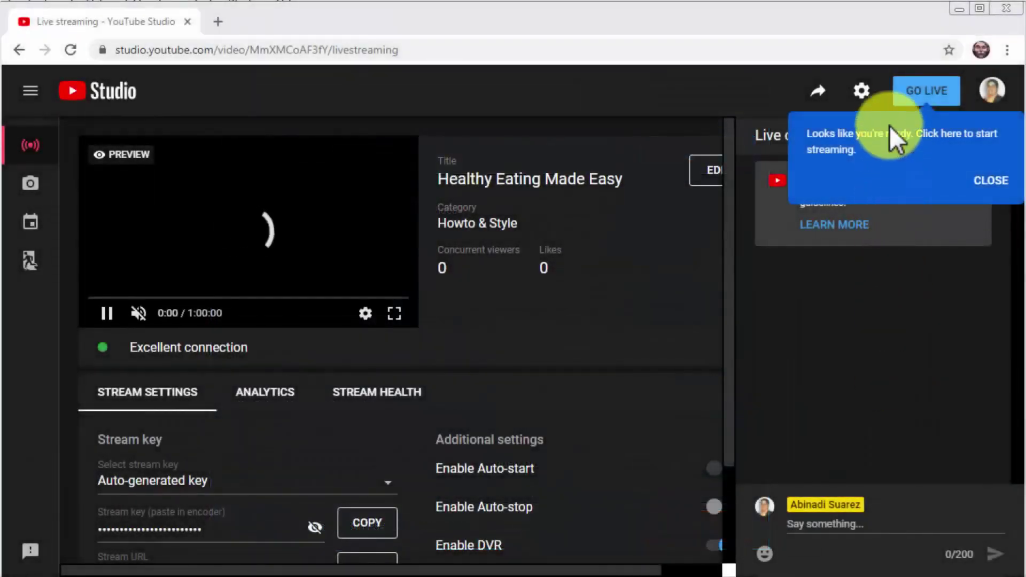
Click GO LIVE in YouTube Studio to broadcast the Healthy Eating Made Easy stream.
left_click(903, 92)
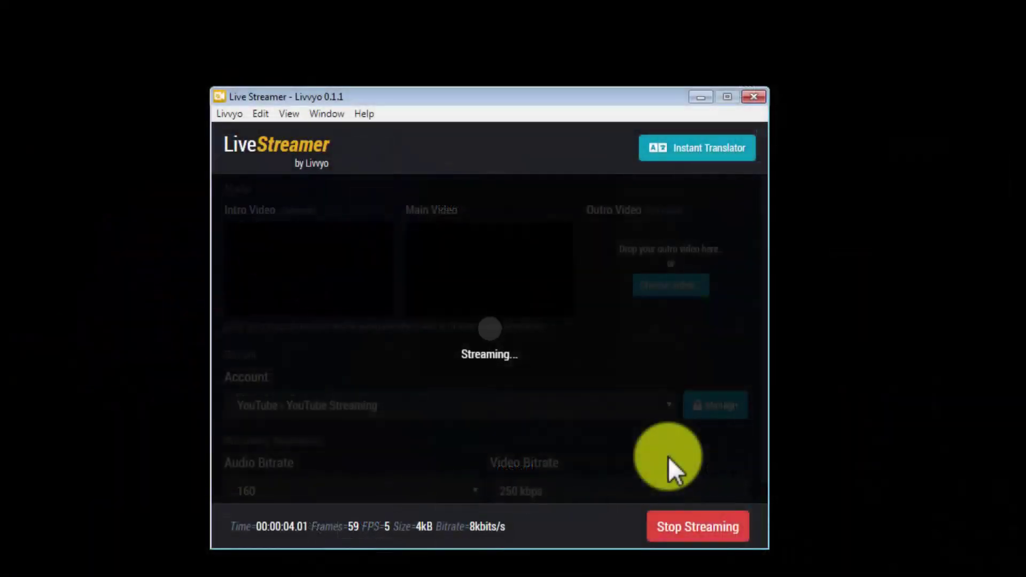
Stop the YouTube stream and add a Facebook account named 'Facebook Streaming' with its stream key.
left_click(696, 526)
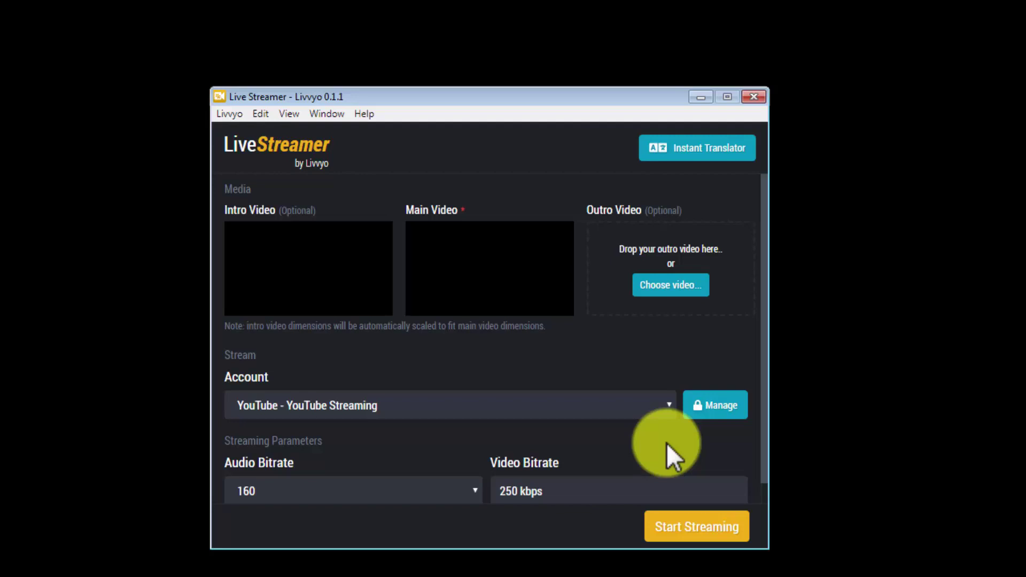
left_click(703, 409)
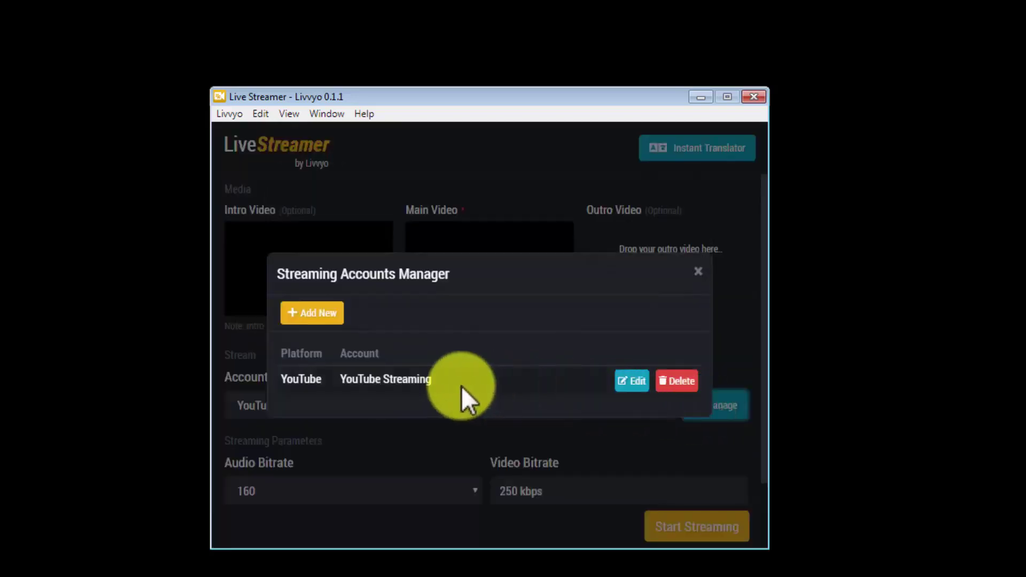
left_click(321, 315)
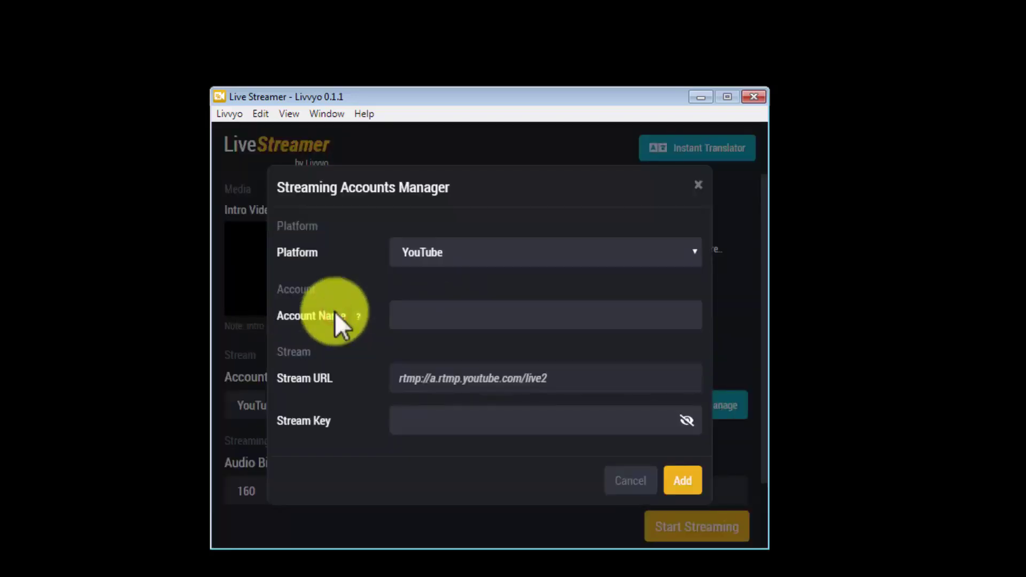
left_click(496, 256)
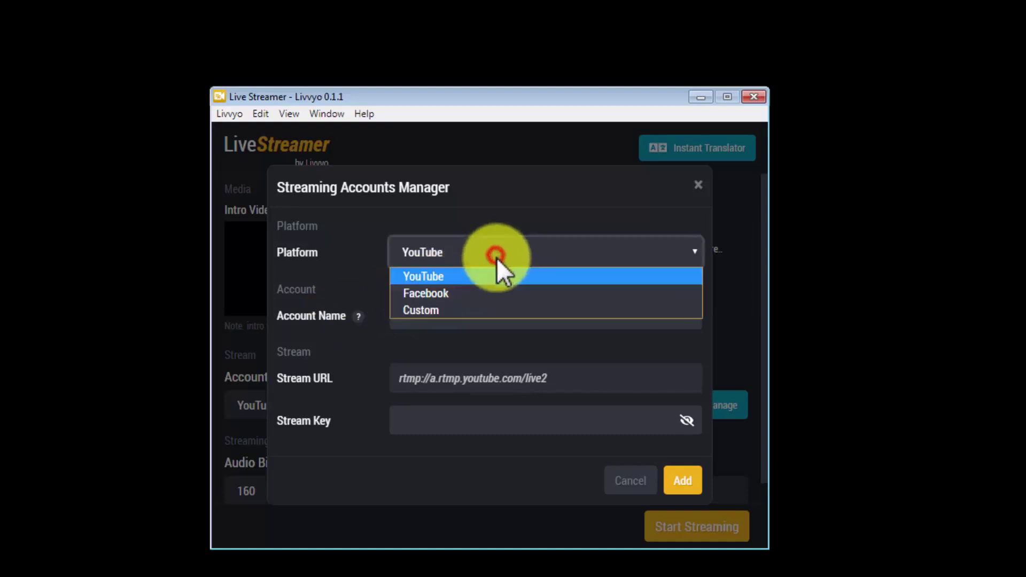
left_click(496, 289)
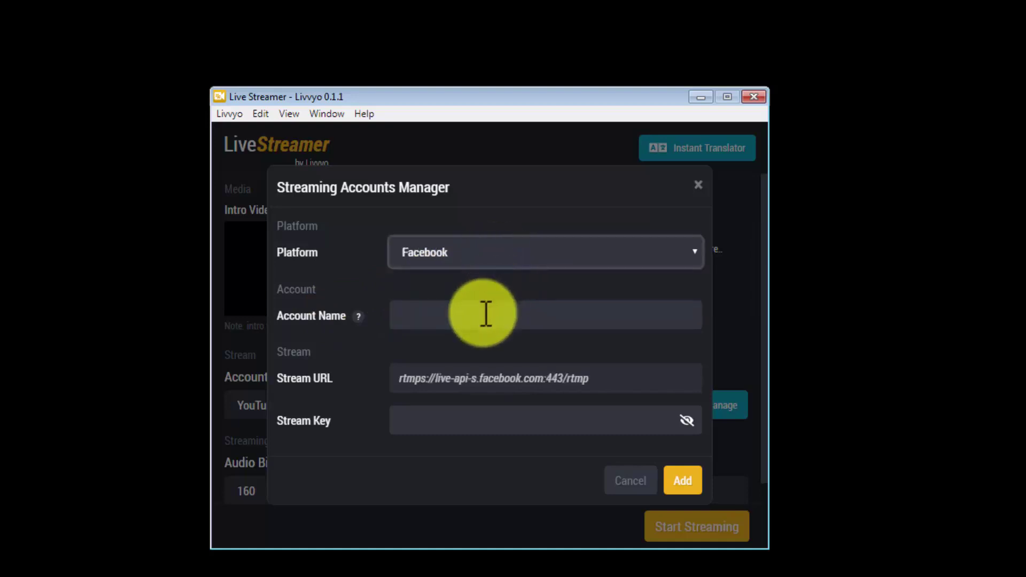
left_click(486, 313)
type("Facebook Streaming")
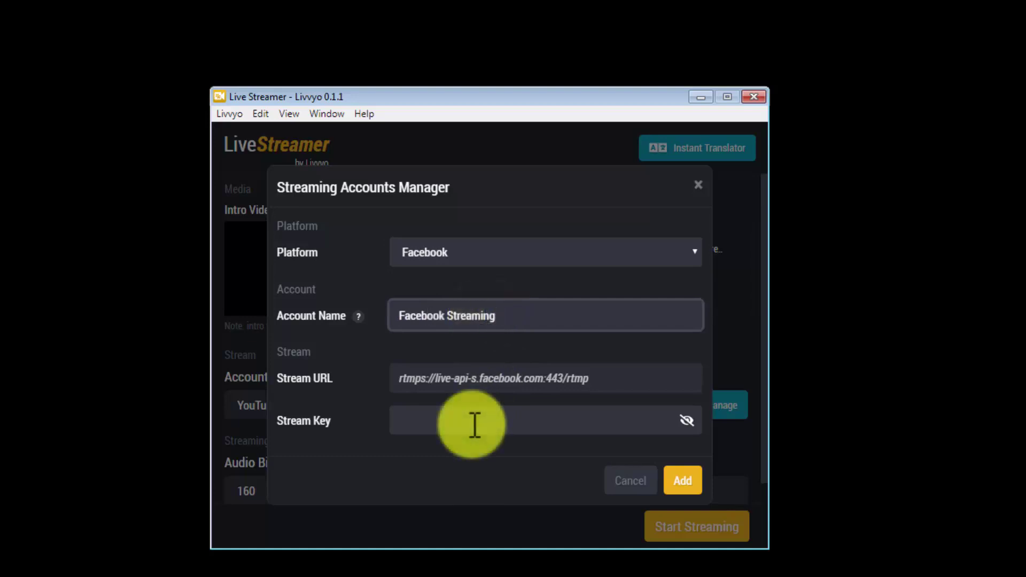
left_click(475, 425)
key("ctrl+v")
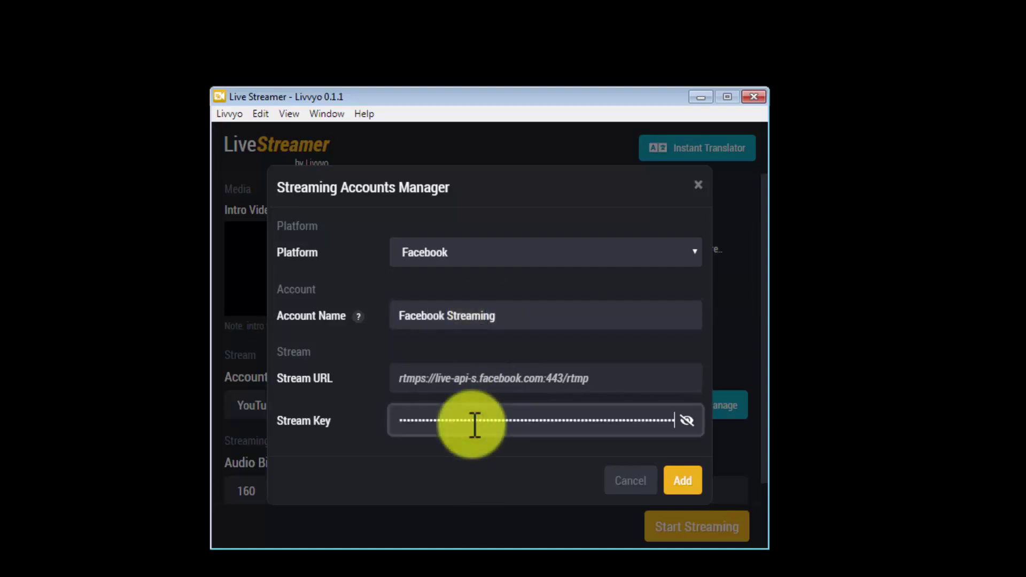
left_click(682, 481)
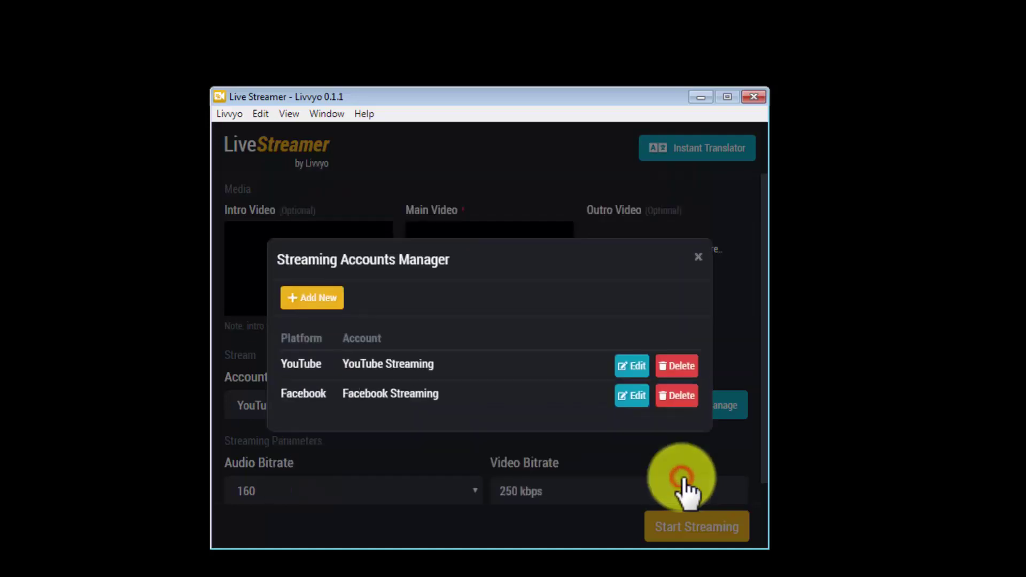
Select the Facebook Streaming account and start streaming the video to Facebook.
left_click(698, 257)
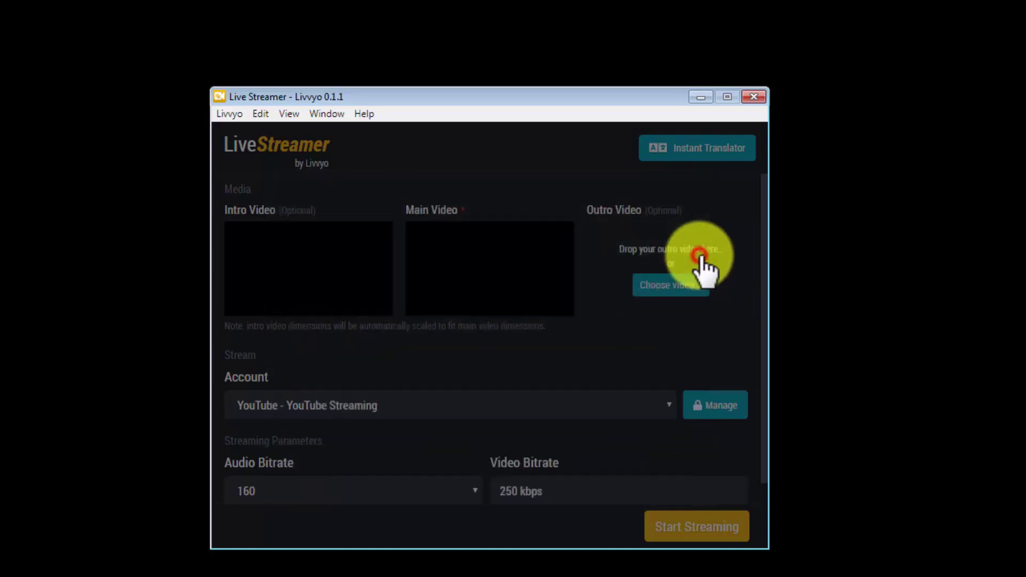
left_click(600, 408)
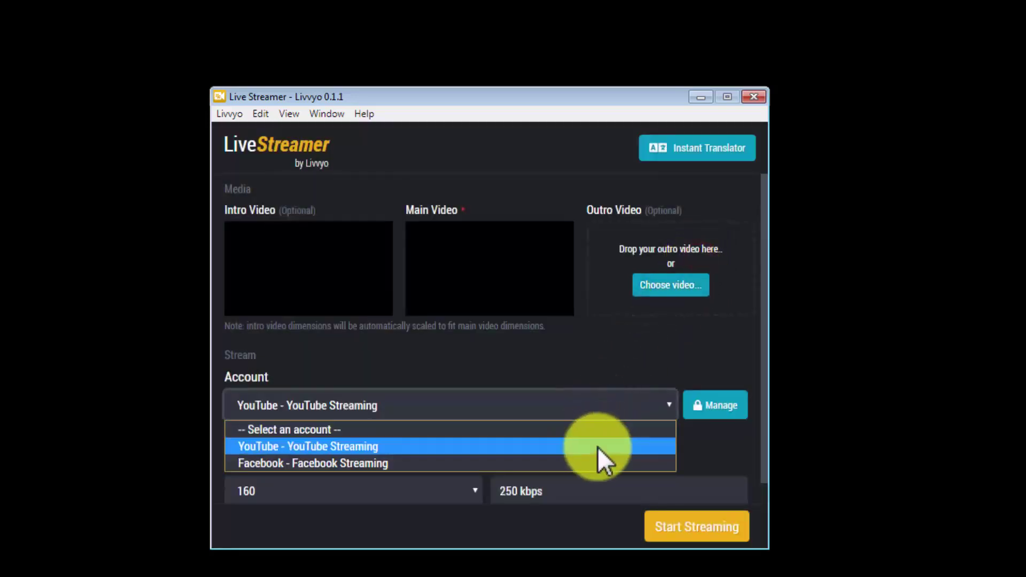
left_click(597, 463)
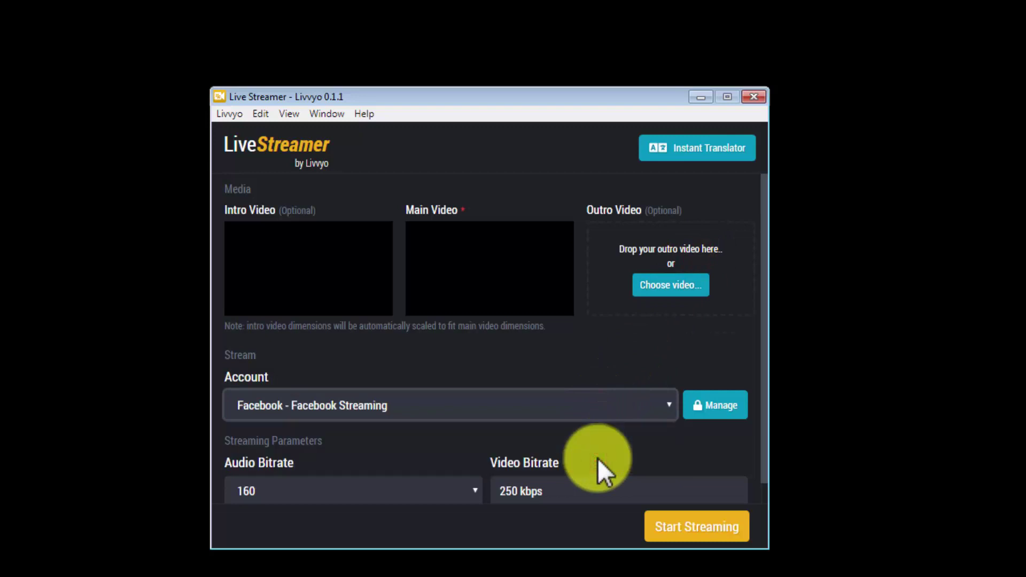
left_click(702, 525)
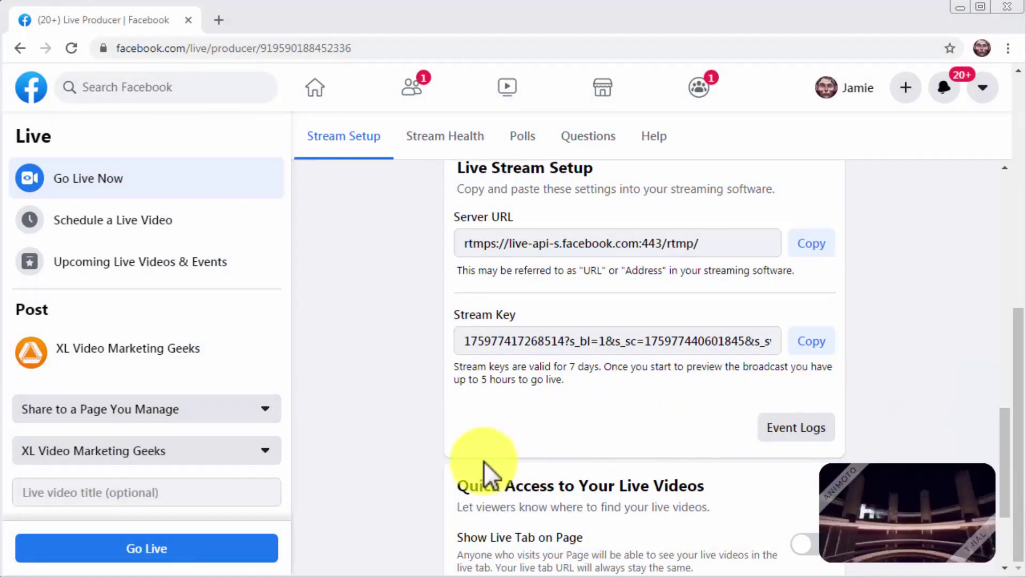
Go live in Facebook Live Producer, skipping the title prompt.
left_click(245, 550)
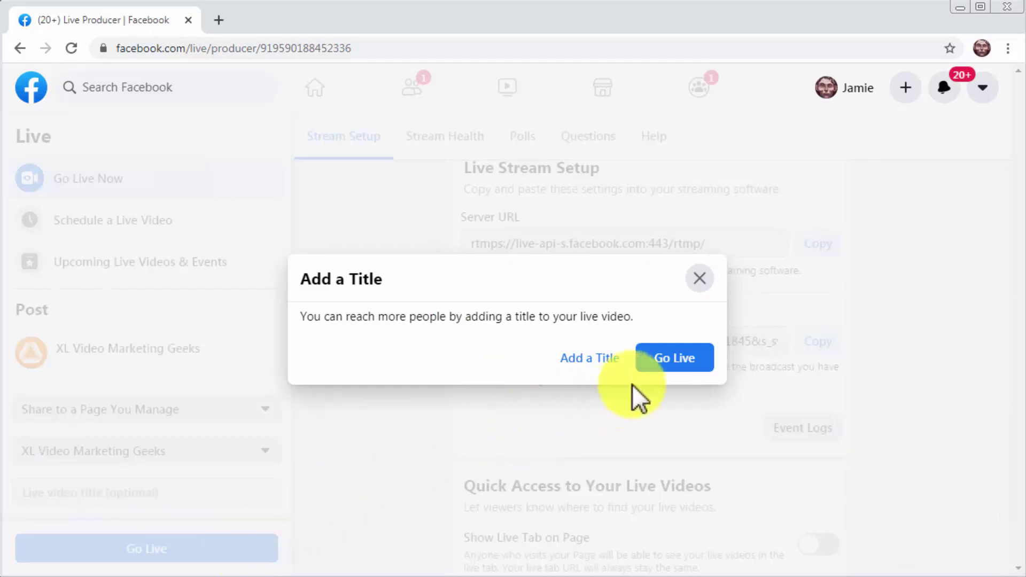
left_click(678, 358)
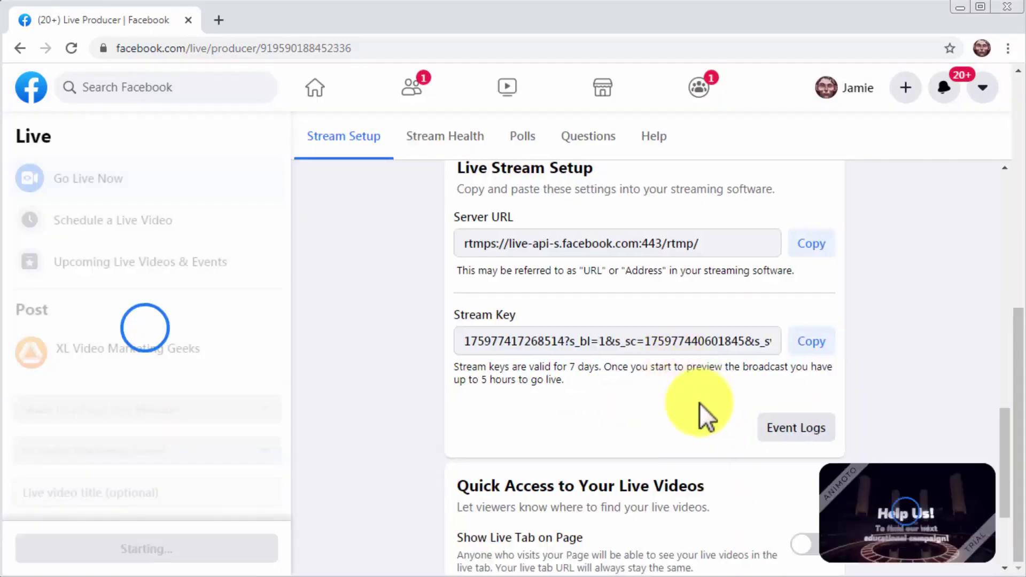